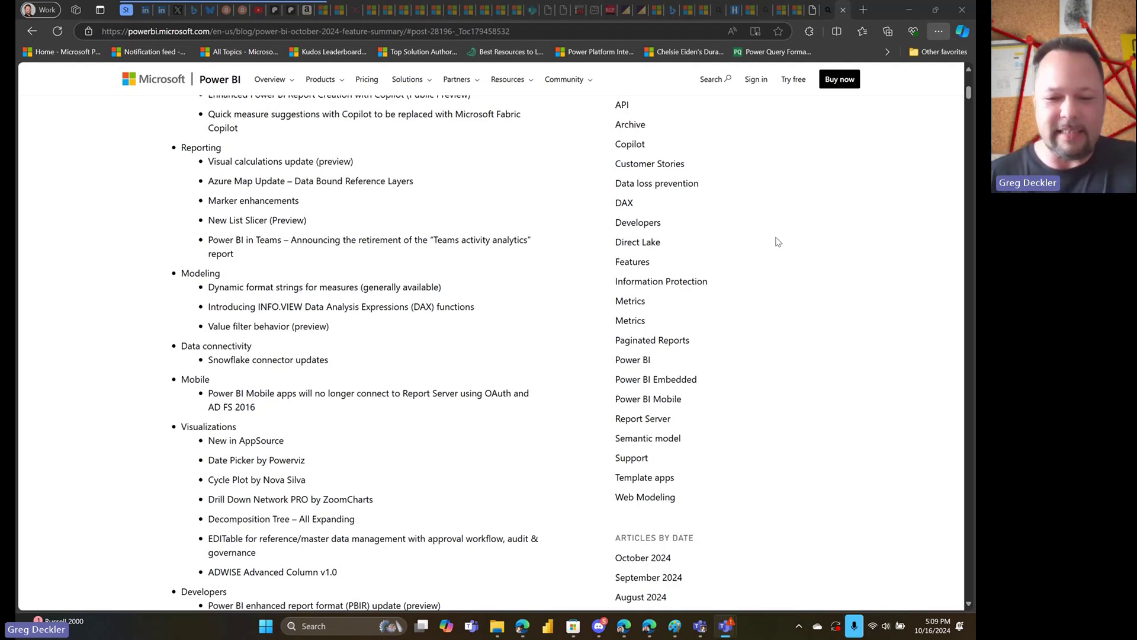
Launch Power BI Desktop and confirm List slicer visual is enabled in Preview features.
{"action": "left_click", "coordinate": [546, 629]}
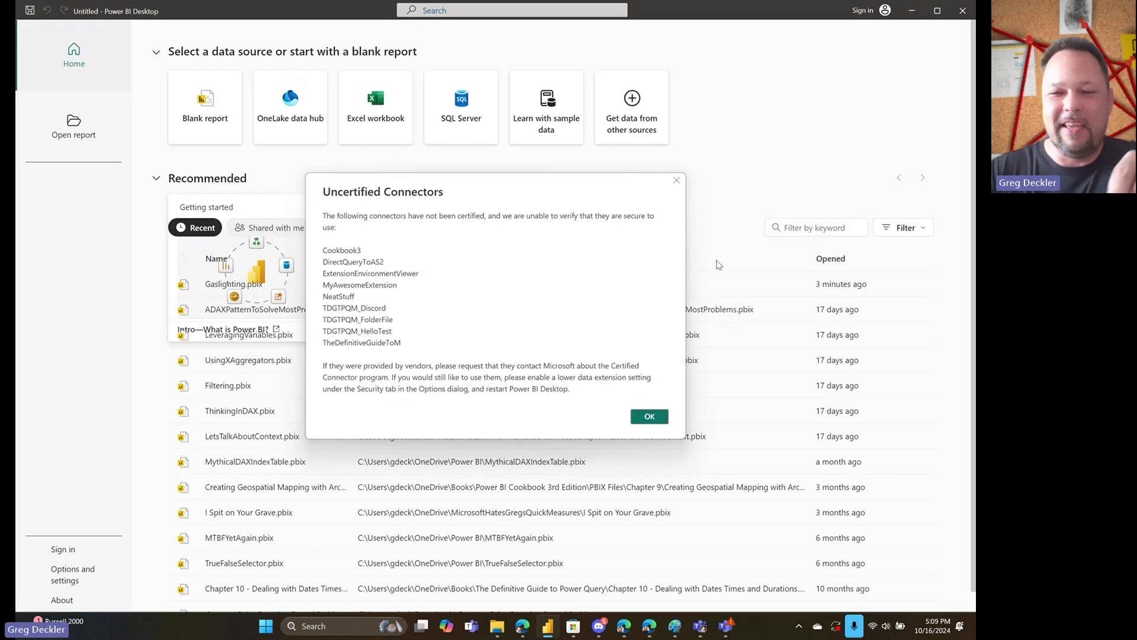
{"action": "left_click", "coordinate": [677, 181]}
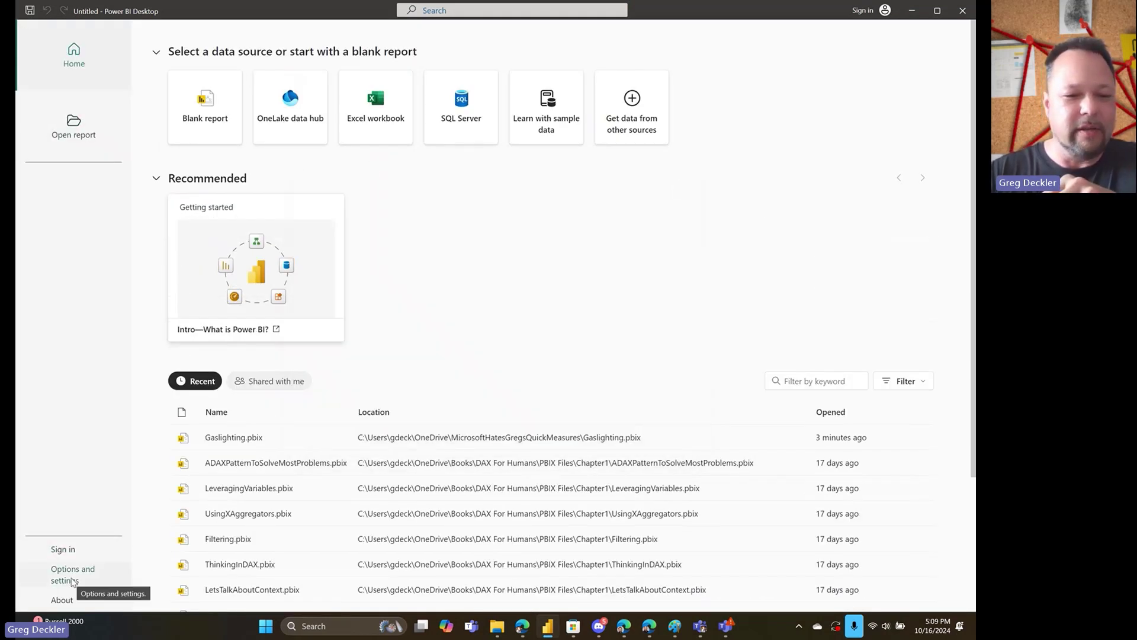
{"action": "left_click", "coordinate": [73, 581]}
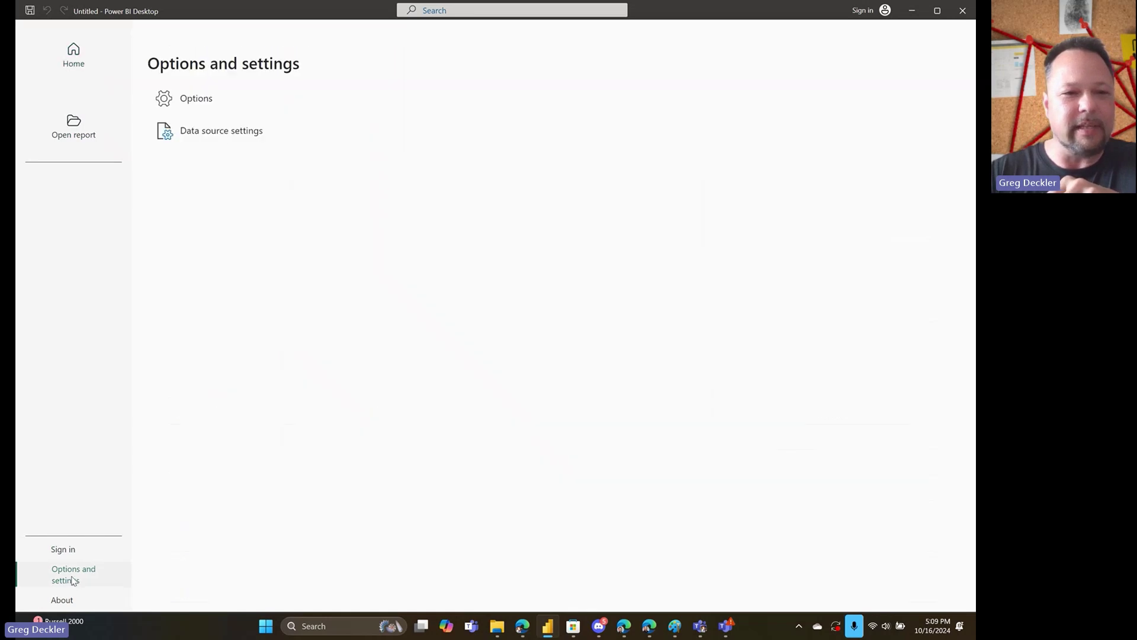
{"action": "left_click", "coordinate": [214, 106]}
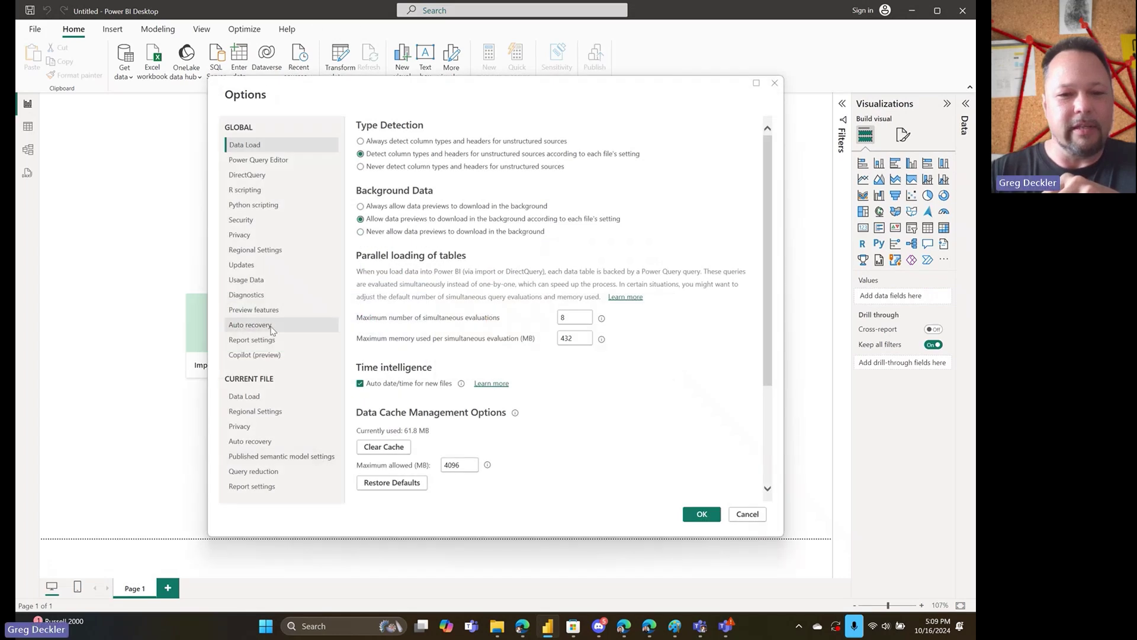
{"action": "left_click", "coordinate": [265, 308]}
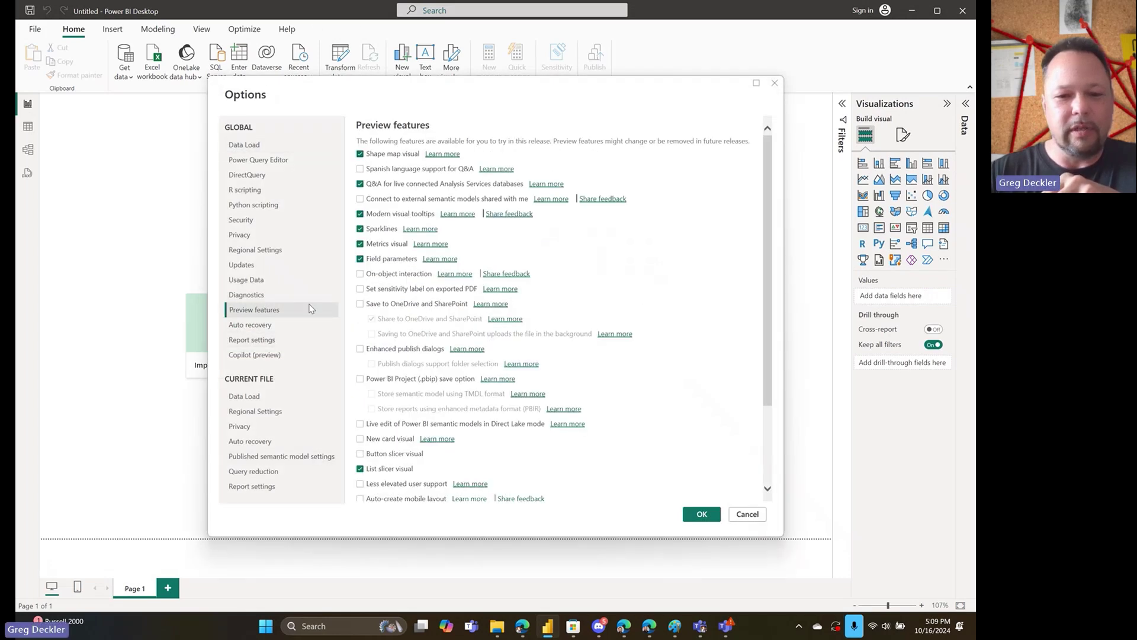
{"action": "left_click", "coordinate": [256, 296]}
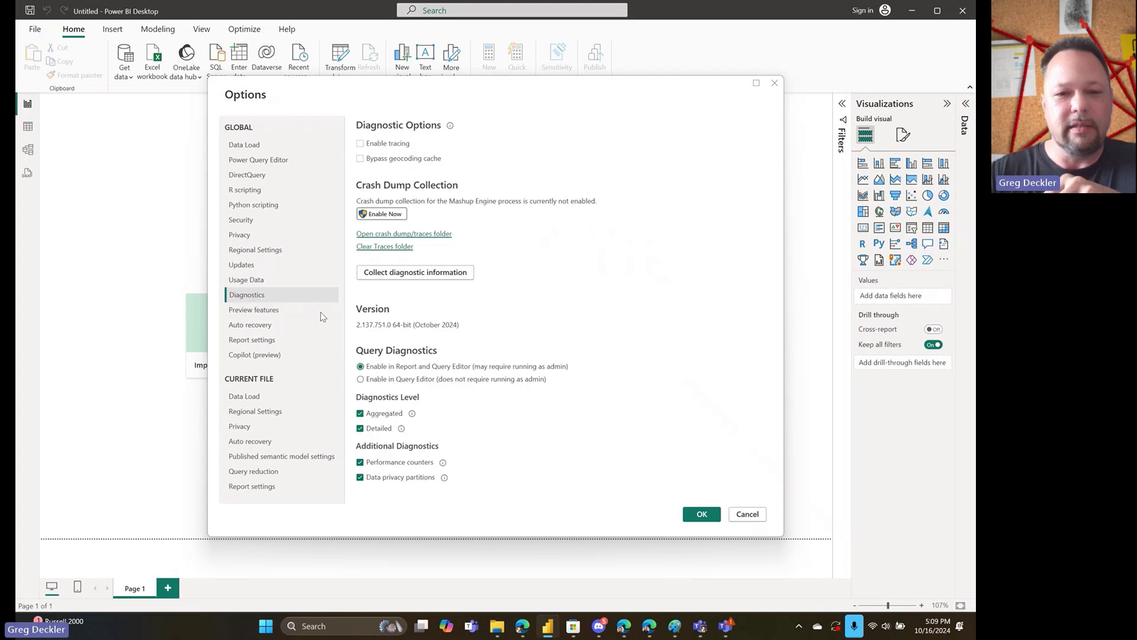
{"action": "left_click", "coordinate": [272, 311]}
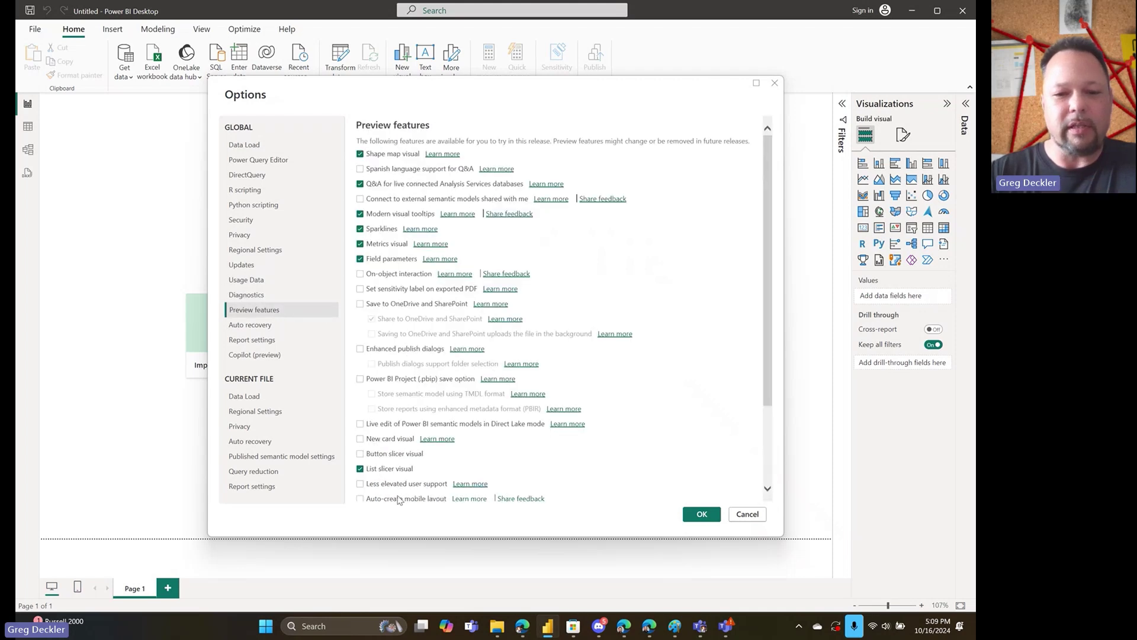
{"action": "left_click", "coordinate": [774, 83]}
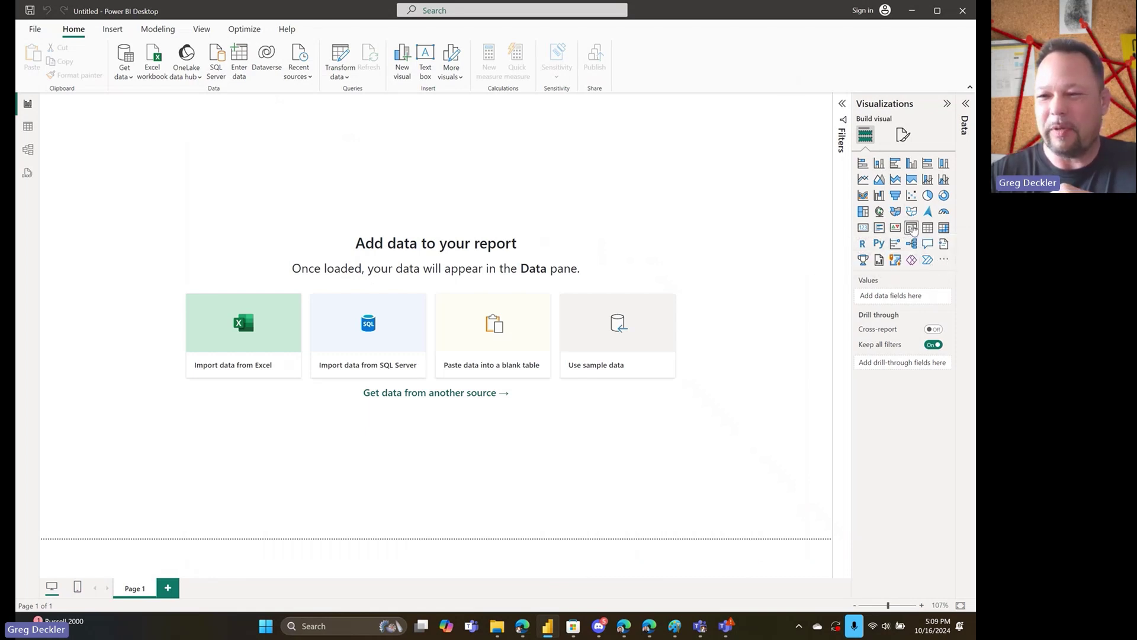
Enable the Button slicer visual preview feature and acknowledge the restart-required notice.
{"action": "left_click", "coordinate": [35, 30]}
{"action": "left_click", "coordinate": [89, 578]}
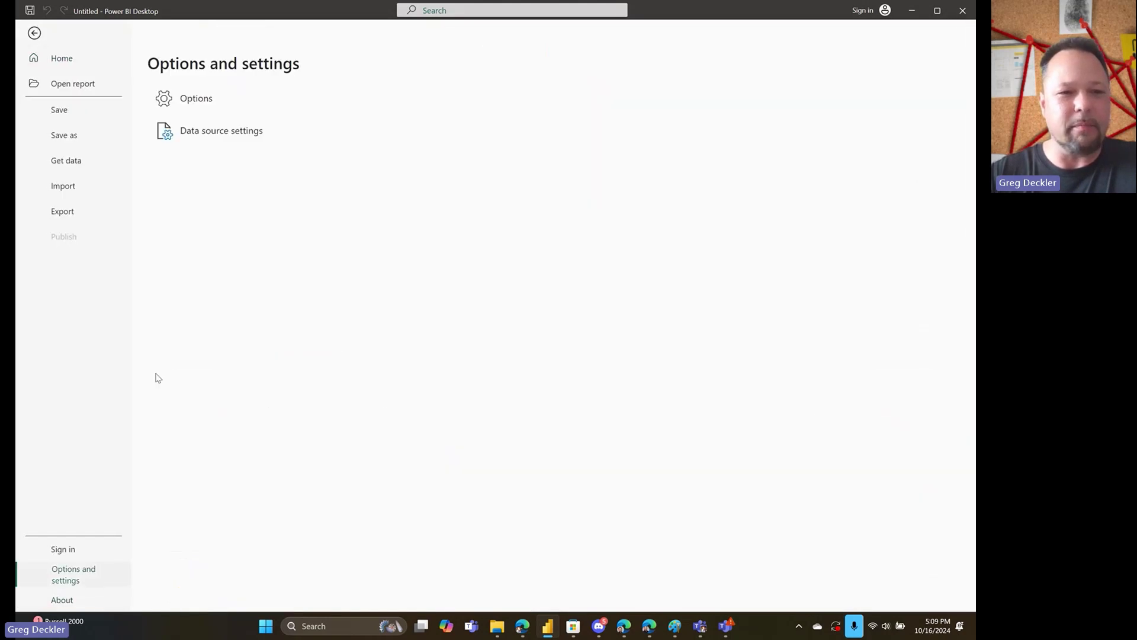
{"action": "key", "text": "Escape"}
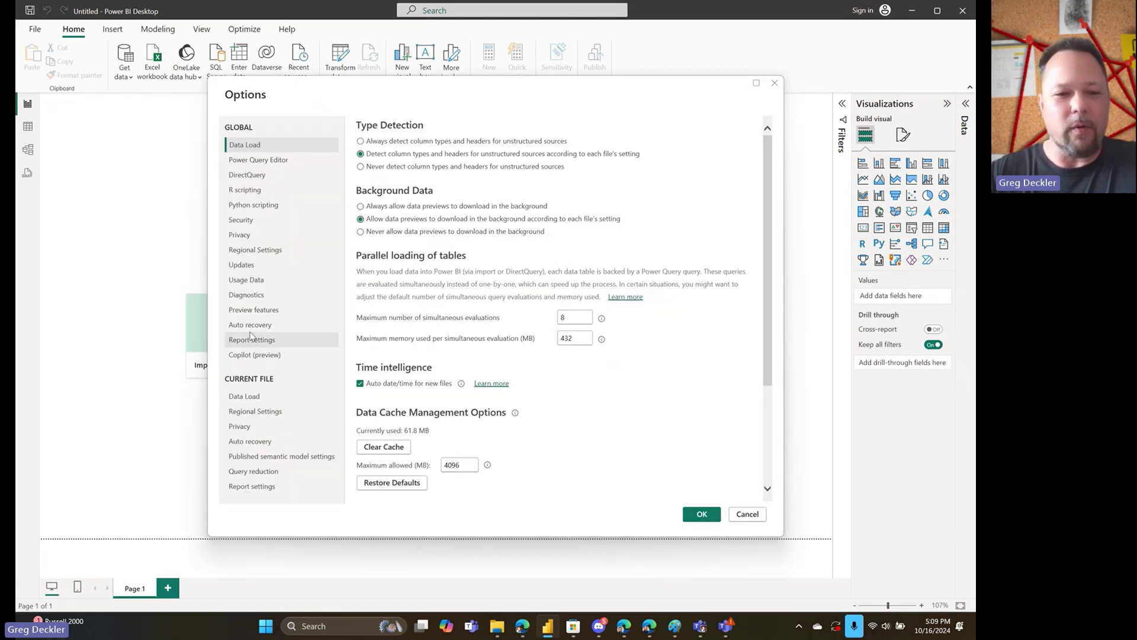
{"action": "left_click", "coordinate": [262, 310]}
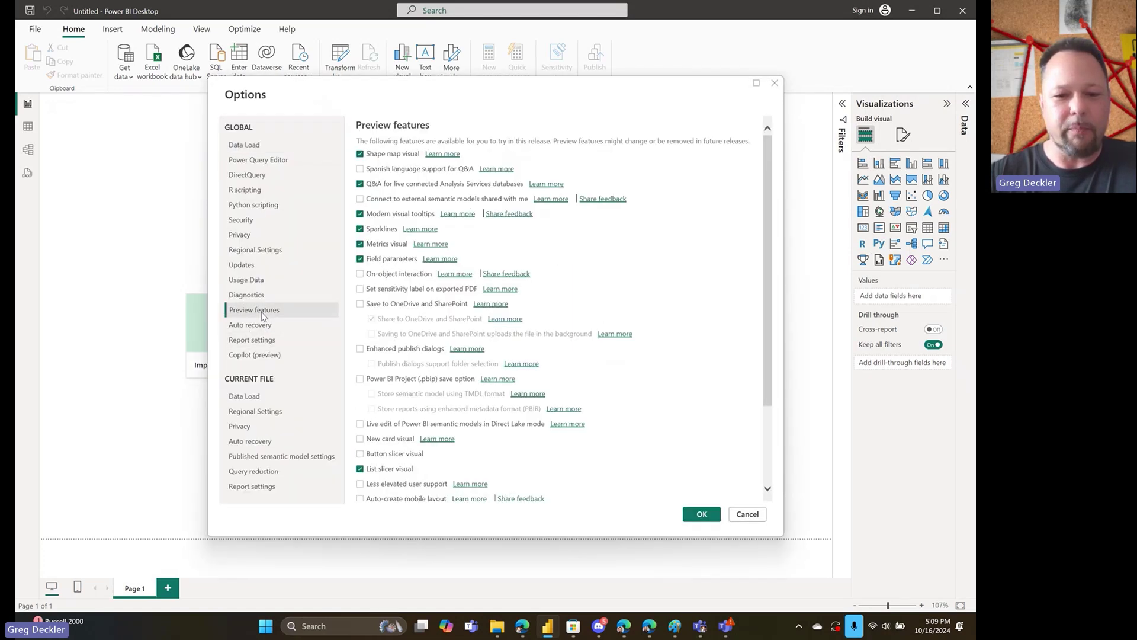
{"action": "left_click", "coordinate": [360, 455]}
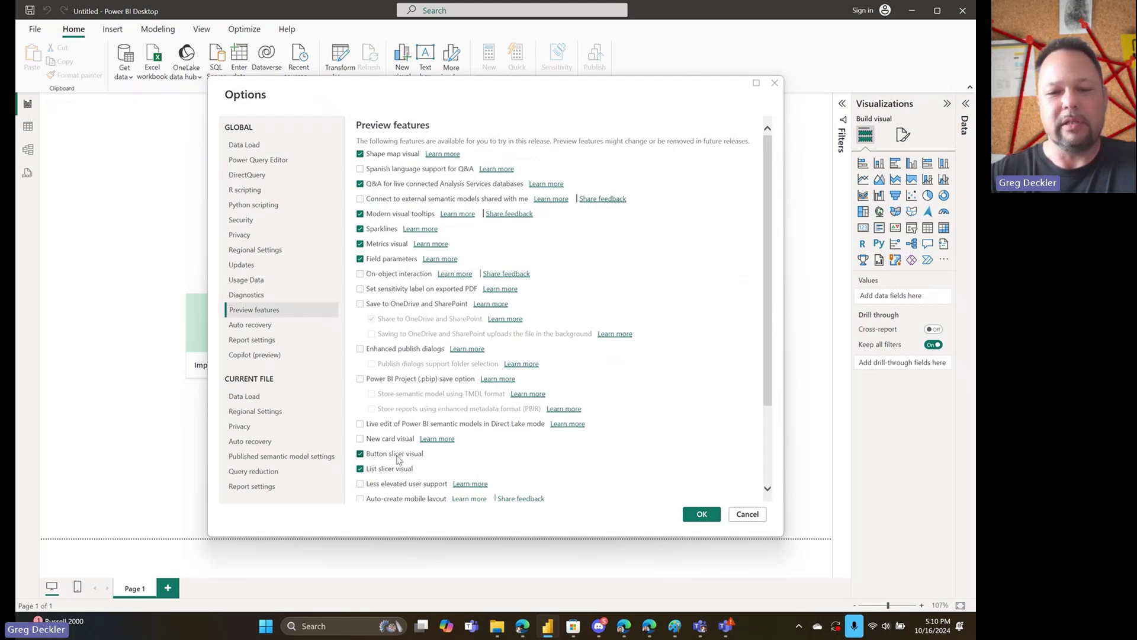
{"action": "left_click", "coordinate": [705, 515]}
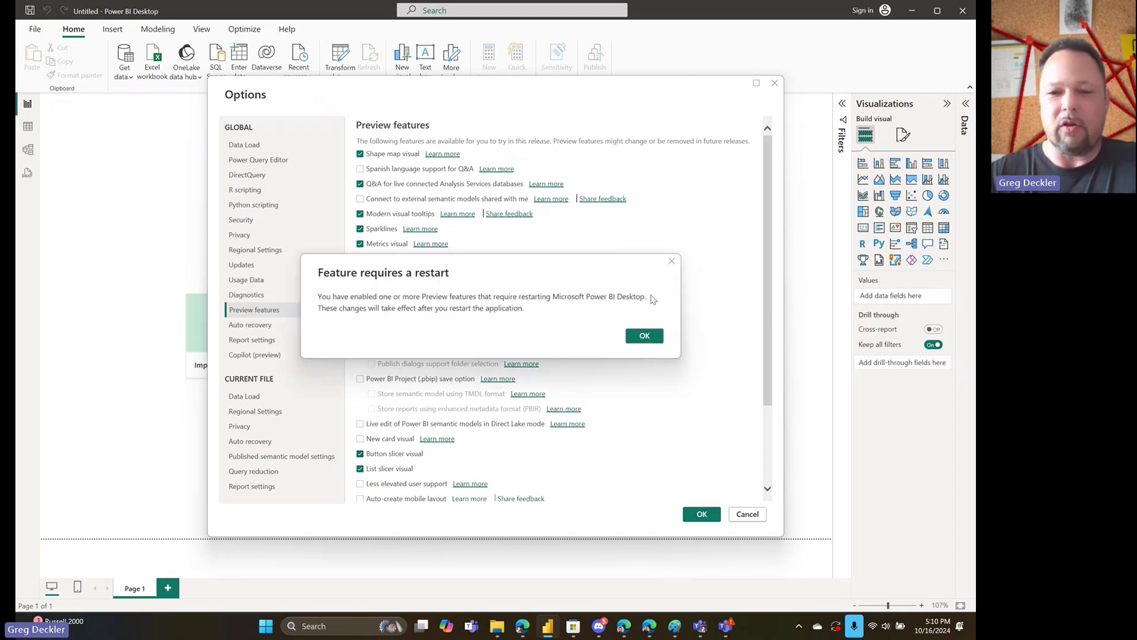
{"action": "left_click", "coordinate": [638, 337]}
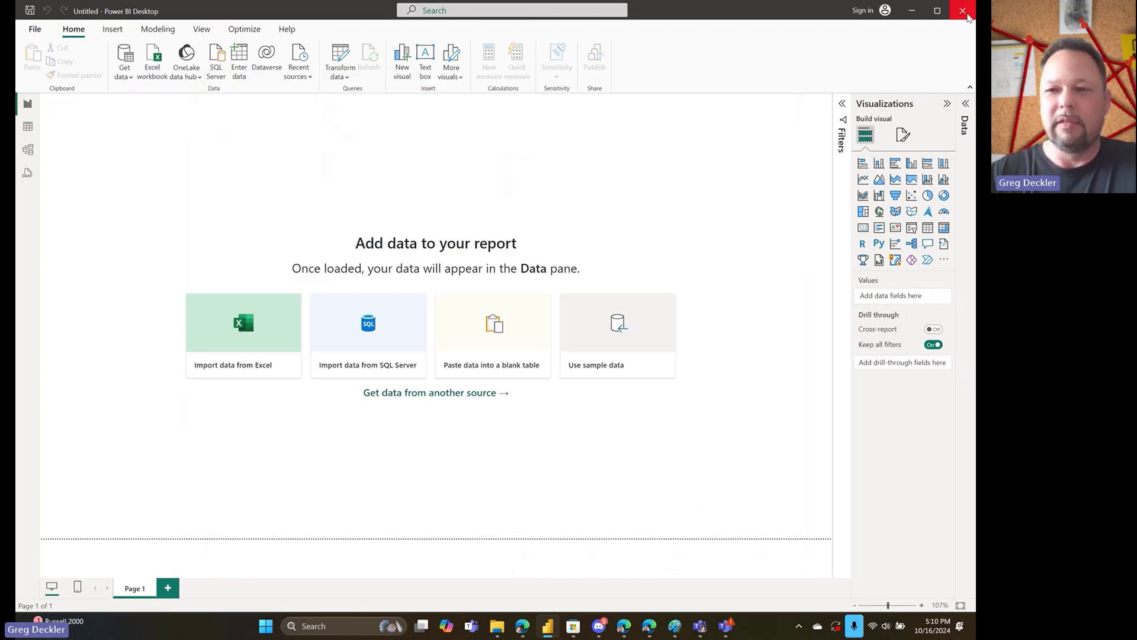
Restart Power BI Desktop, dismiss the connectors warning, and return to the Gaslighting report.
{"action": "left_click", "coordinate": [965, 14]}
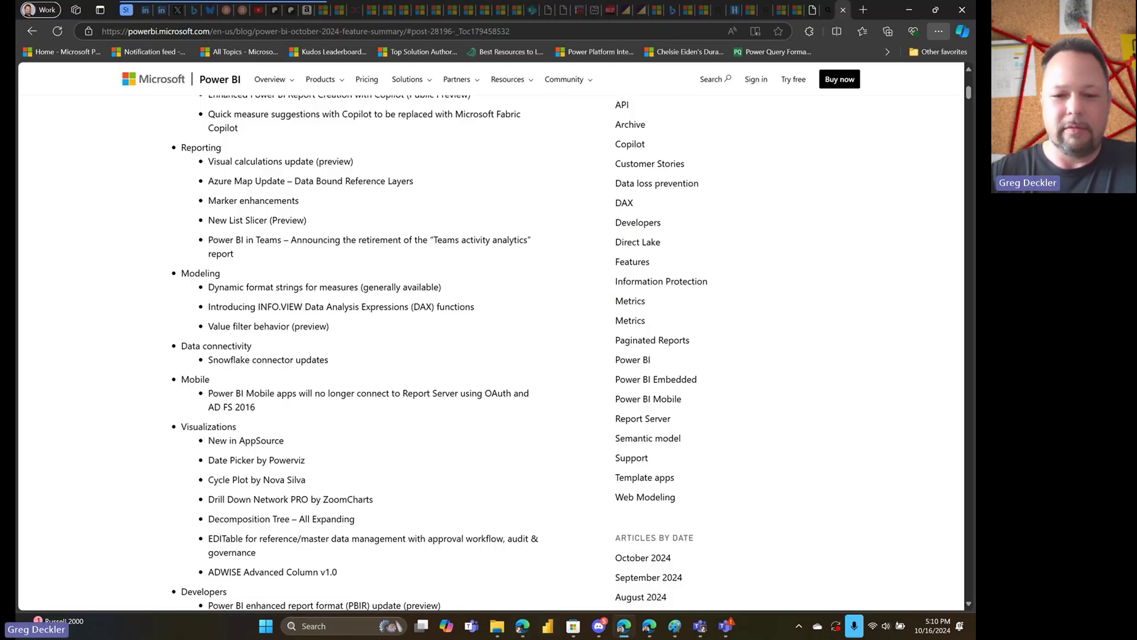
{"action": "left_click", "coordinate": [547, 626]}
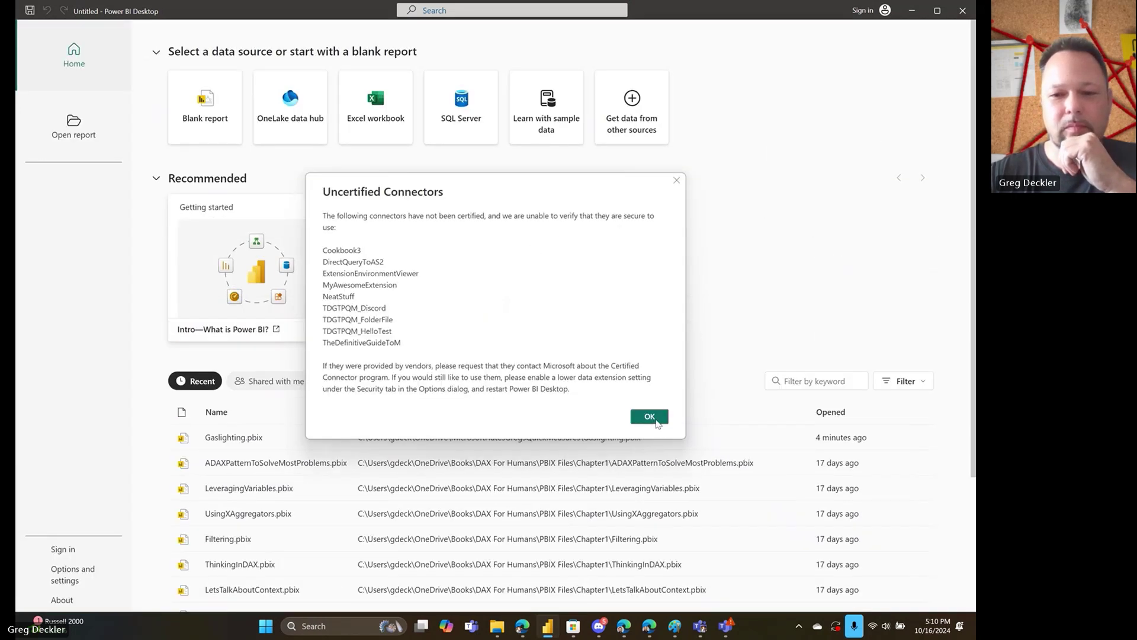
{"action": "left_click", "coordinate": [657, 419]}
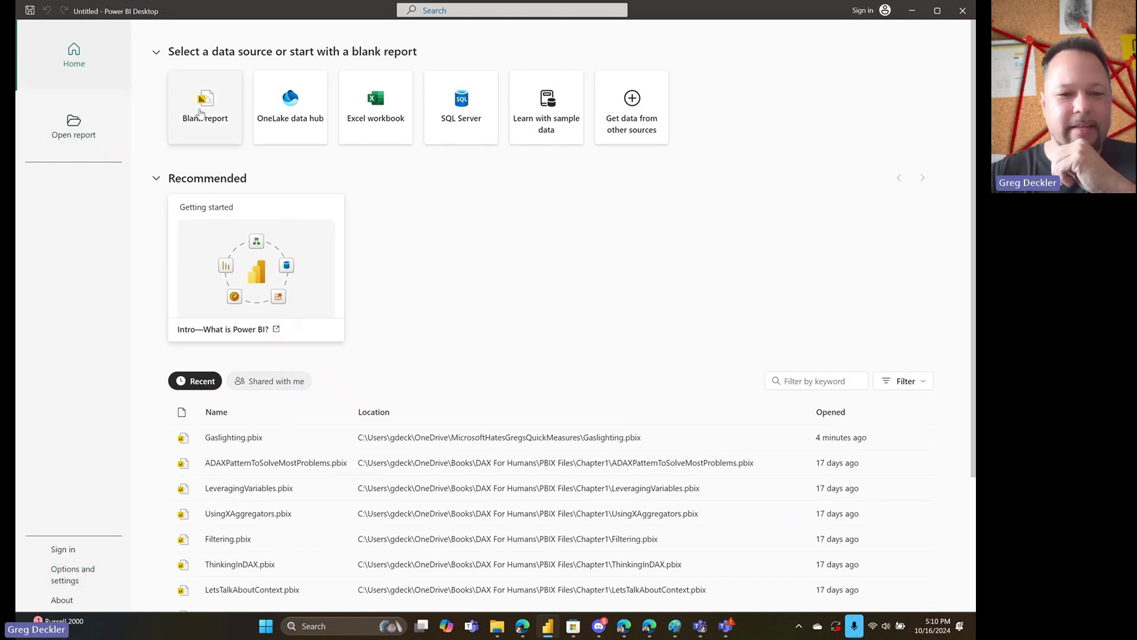
{"action": "key", "text": "Escape"}
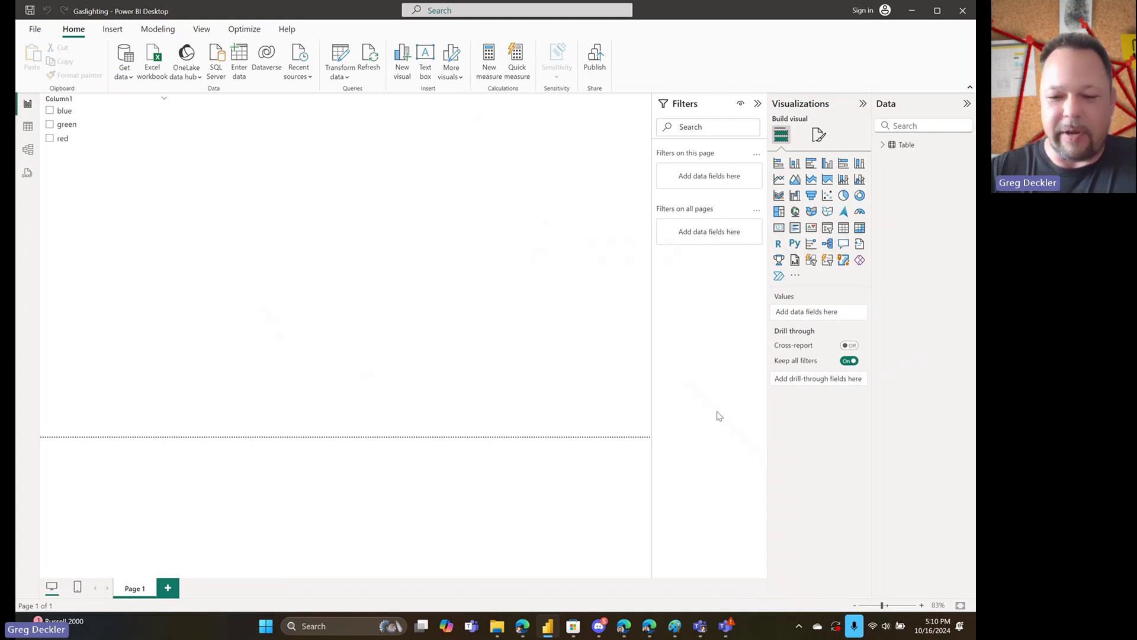
{"action": "mouse_move", "coordinate": [573, 626]}
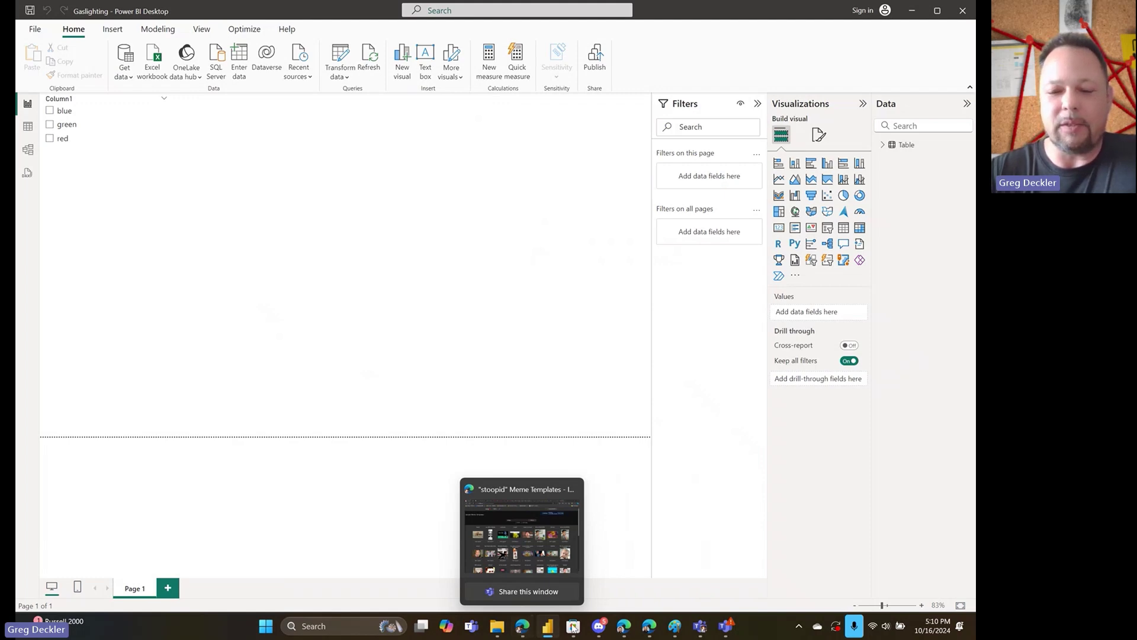
Bring up the October 2024 blog post at its New List Slicer section.
{"action": "left_click", "coordinate": [624, 628]}
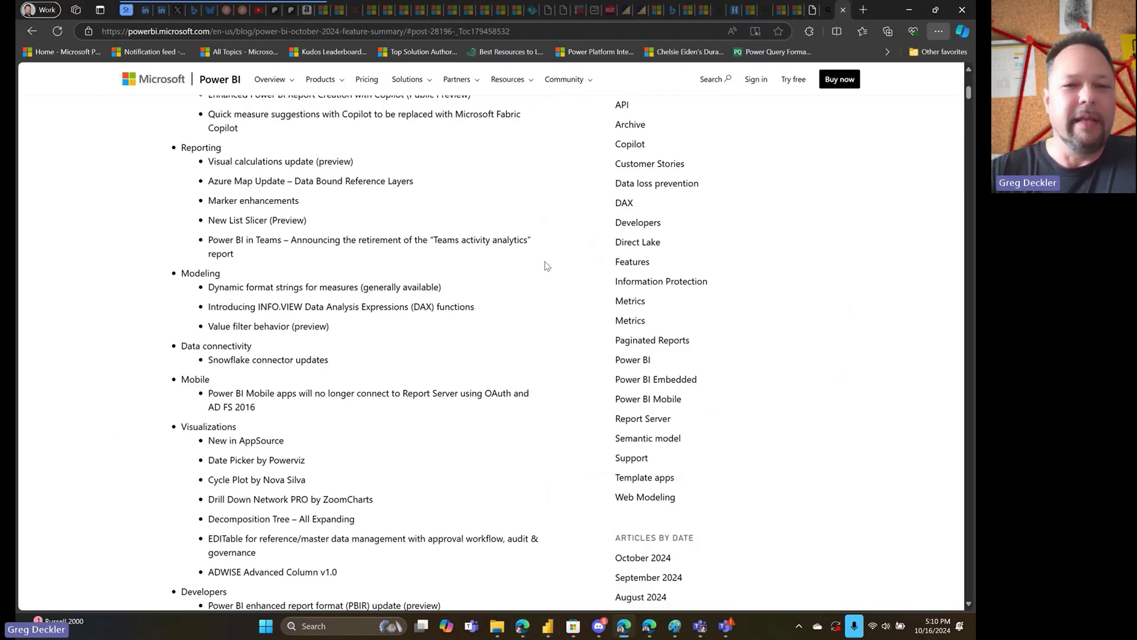
{"action": "scroll", "coordinate": [548, 269], "scroll_direction": "up", "scroll_amount": 5}
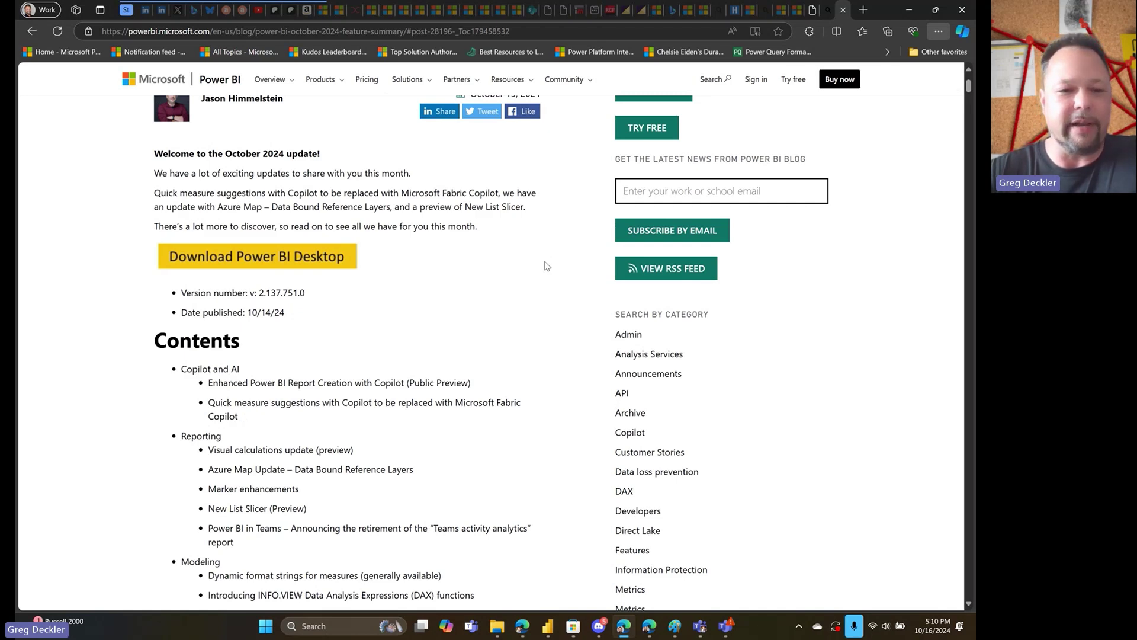
{"action": "scroll", "coordinate": [546, 266], "scroll_direction": "up", "scroll_amount": 3}
{"action": "scroll", "coordinate": [546, 265], "scroll_direction": "down", "scroll_amount": 2}
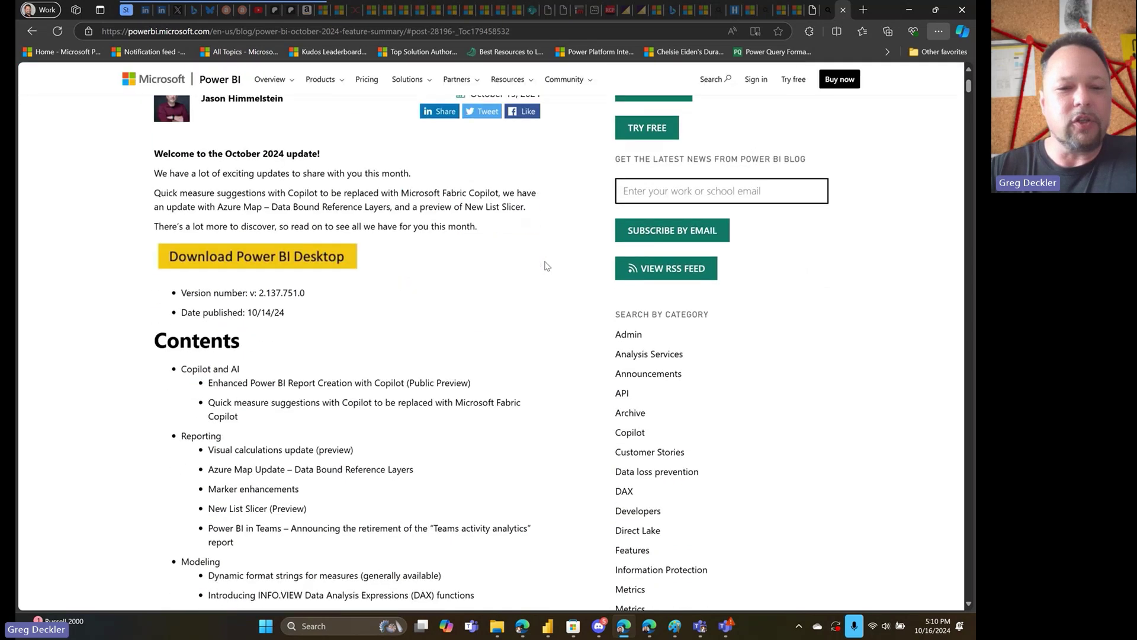
{"action": "scroll", "coordinate": [546, 266], "scroll_direction": "down", "scroll_amount": 3}
{"action": "scroll", "coordinate": [546, 266], "scroll_direction": "down", "scroll_amount": 2}
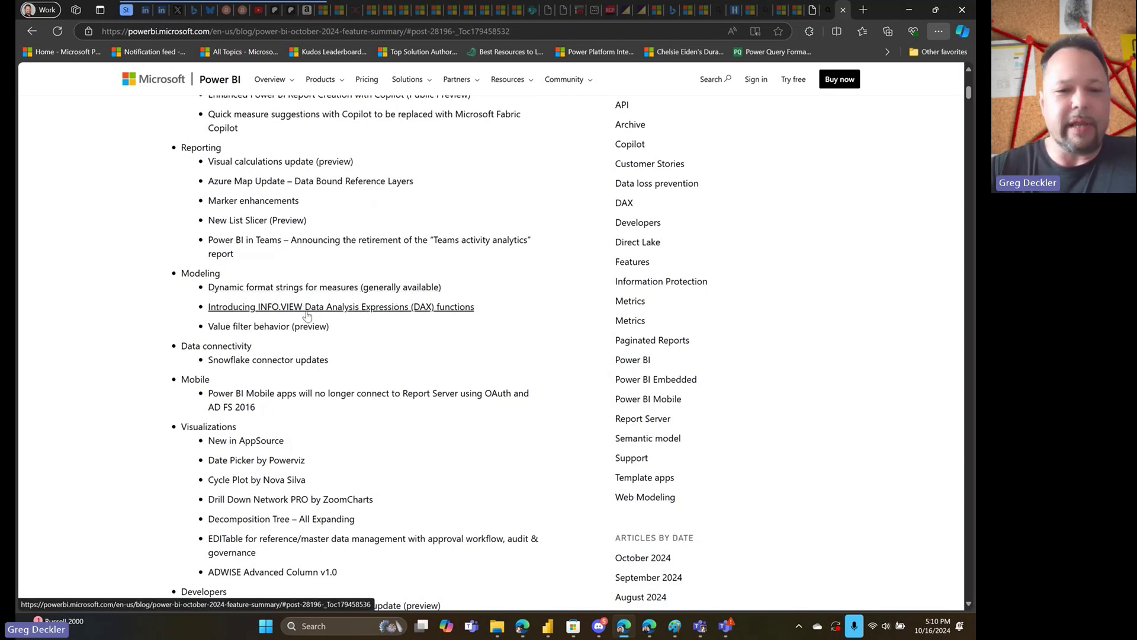
{"action": "scroll", "coordinate": [496, 324], "scroll_direction": "down", "scroll_amount": 2}
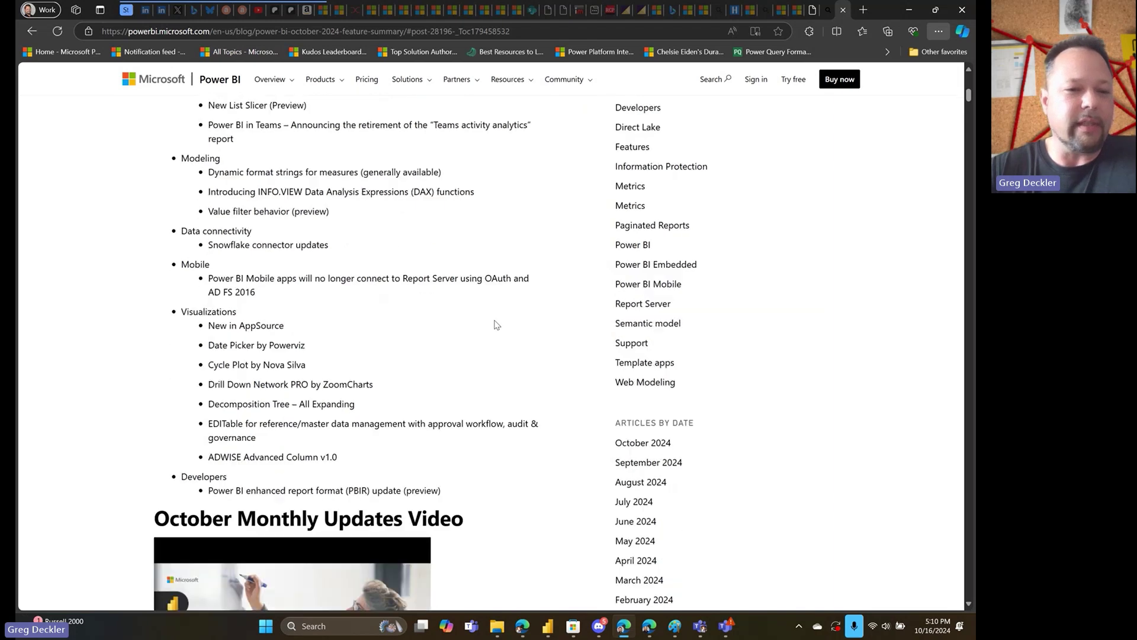
{"action": "scroll", "coordinate": [496, 324], "scroll_direction": "up", "scroll_amount": 1}
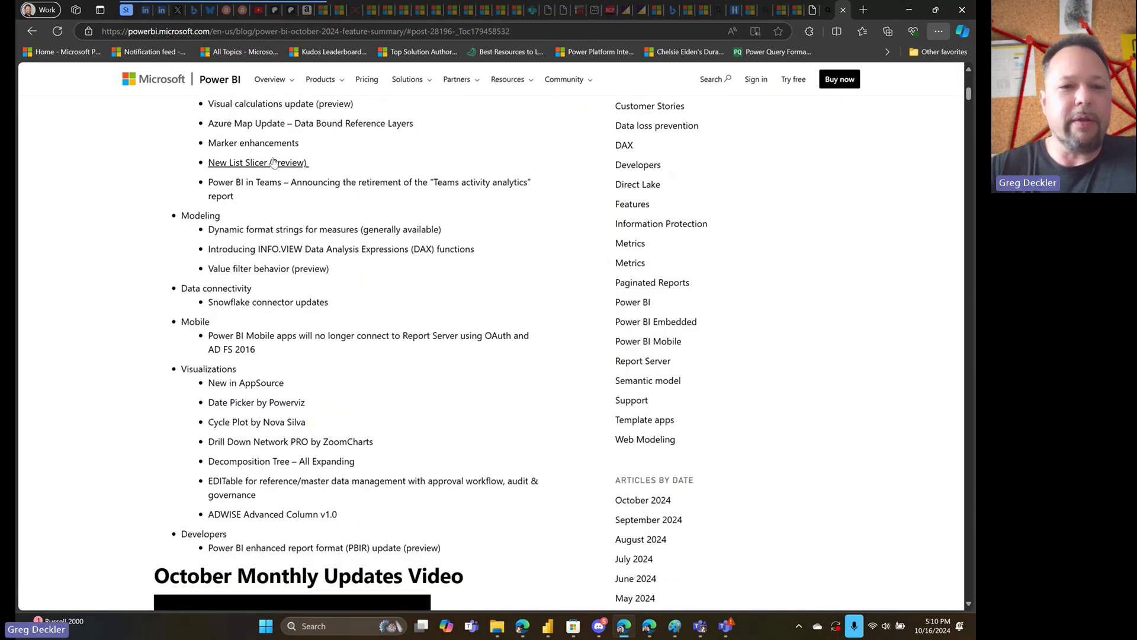
{"action": "left_click", "coordinate": [243, 163]}
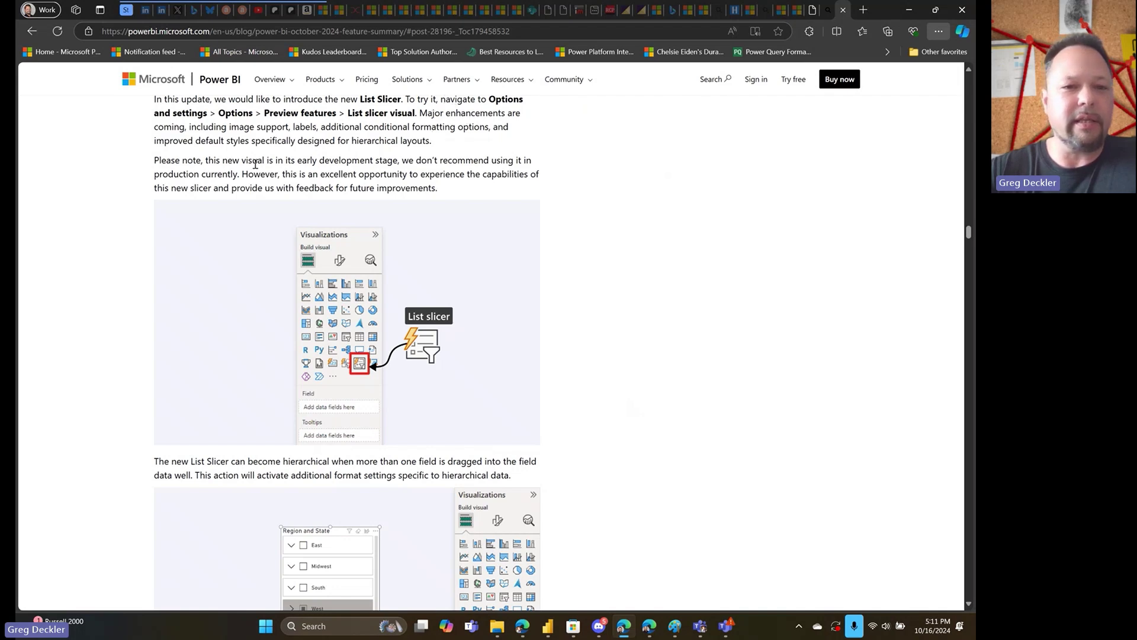
Highlight the early-development warning and the paragraph on hierarchical List Slicers.
{"action": "left_click_drag", "start_coordinate": [221, 160], "coordinate": [482, 163]}
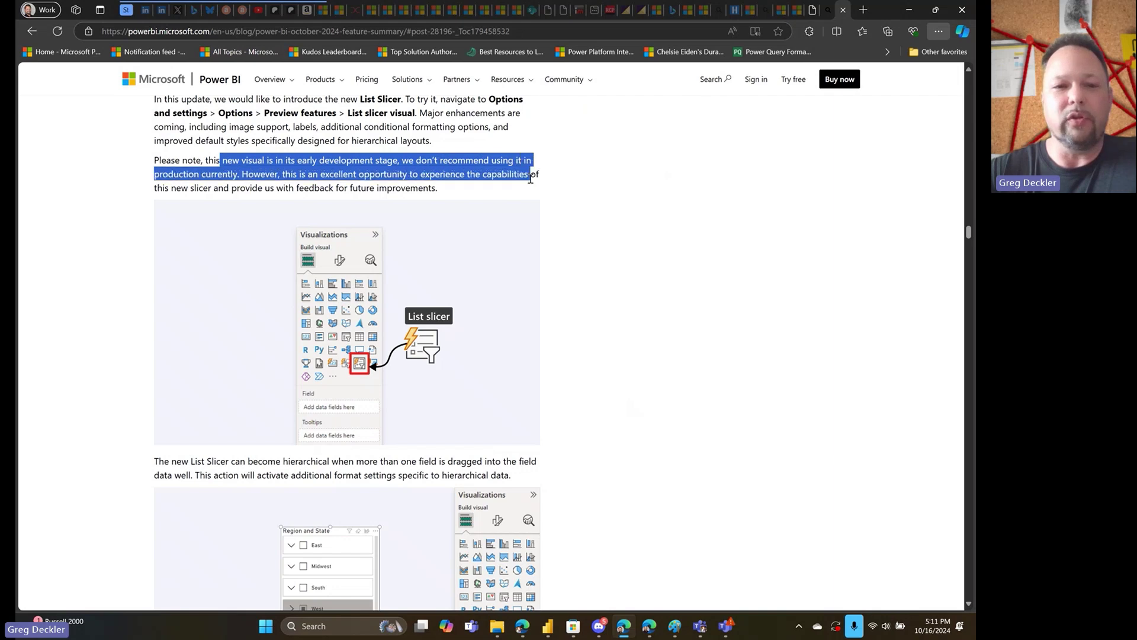
{"action": "left_click_drag", "start_coordinate": [483, 163], "coordinate": [468, 184]}
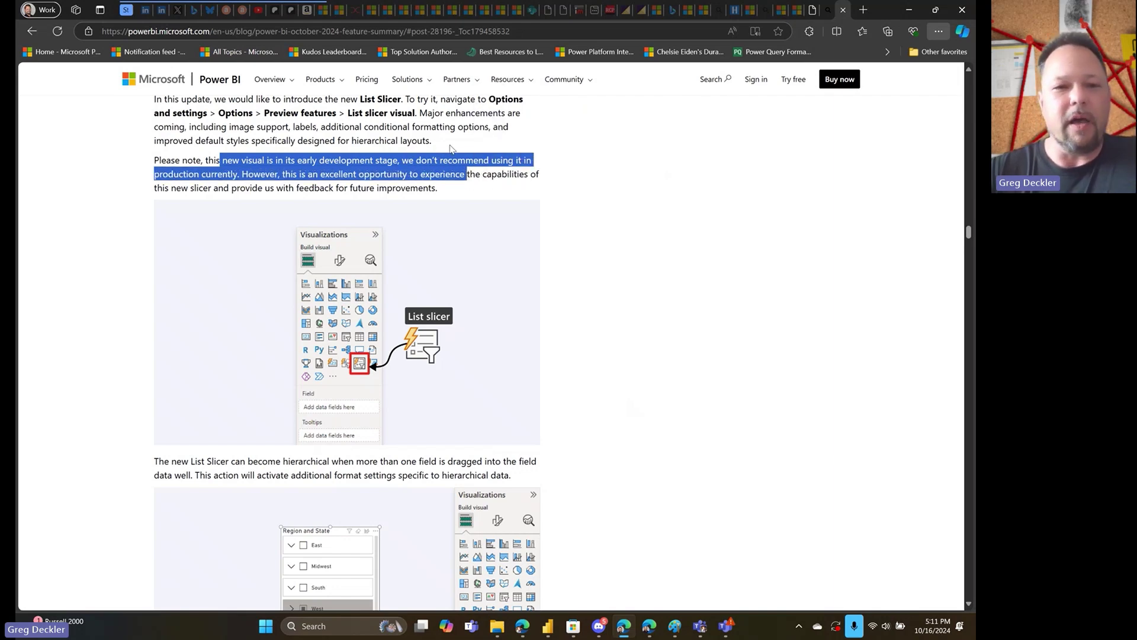
{"action": "scroll", "coordinate": [406, 292], "scroll_direction": "down", "scroll_amount": 2}
{"action": "scroll", "coordinate": [411, 287], "scroll_direction": "down", "scroll_amount": 2}
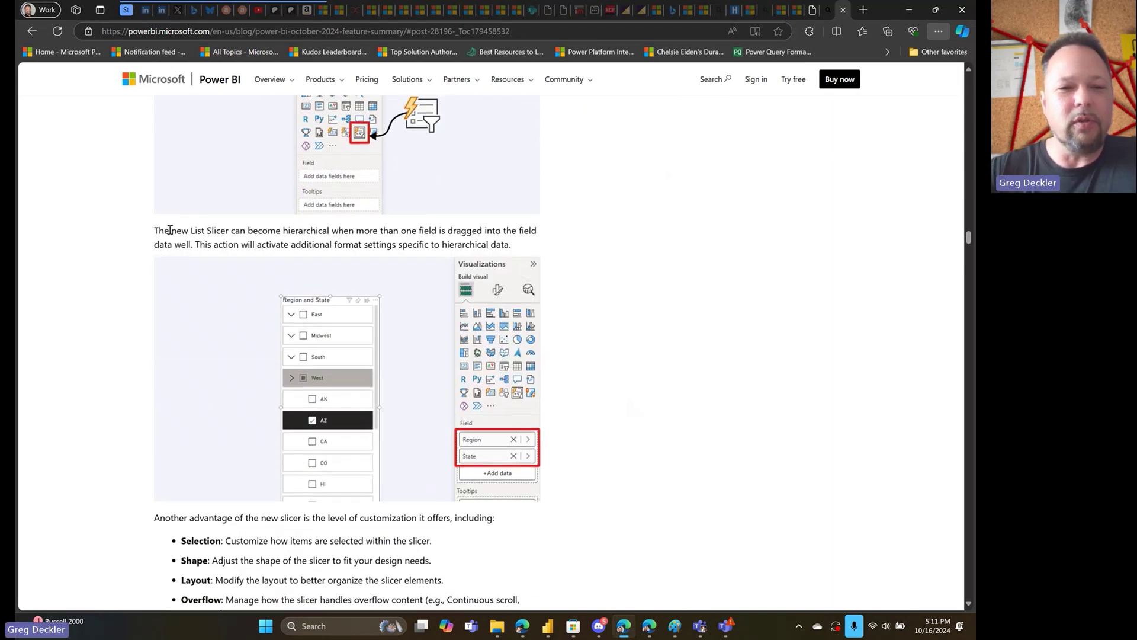
{"action": "left_click_drag", "start_coordinate": [154, 231], "coordinate": [514, 246]}
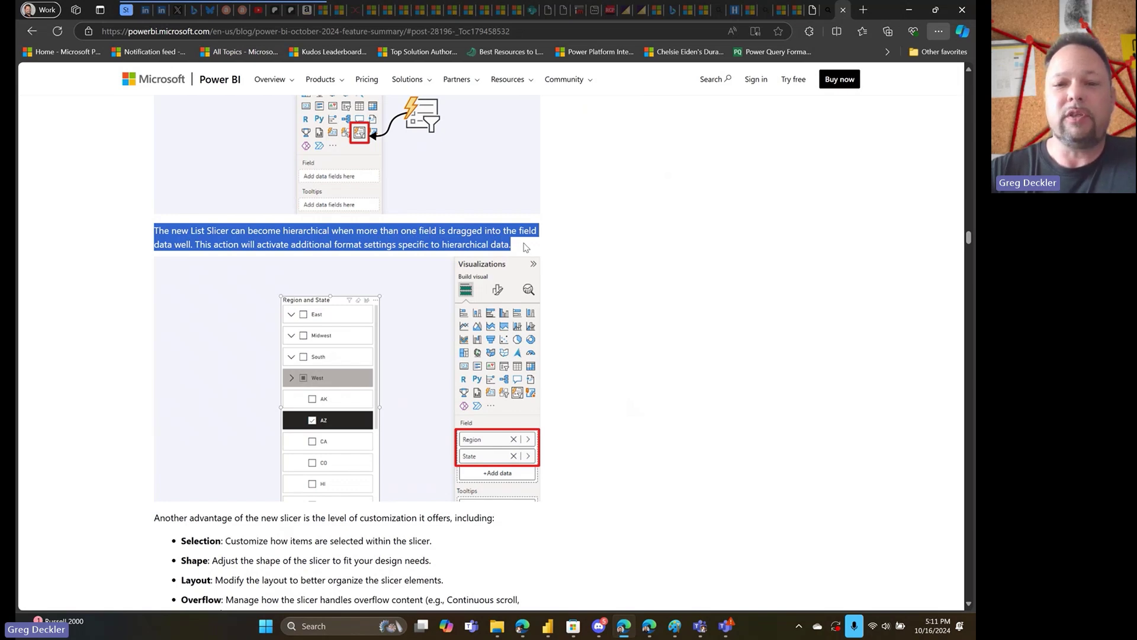
Drag Column2 from Table into the slicer's Field well, beneath Column1.
{"action": "left_click", "coordinate": [550, 627]}
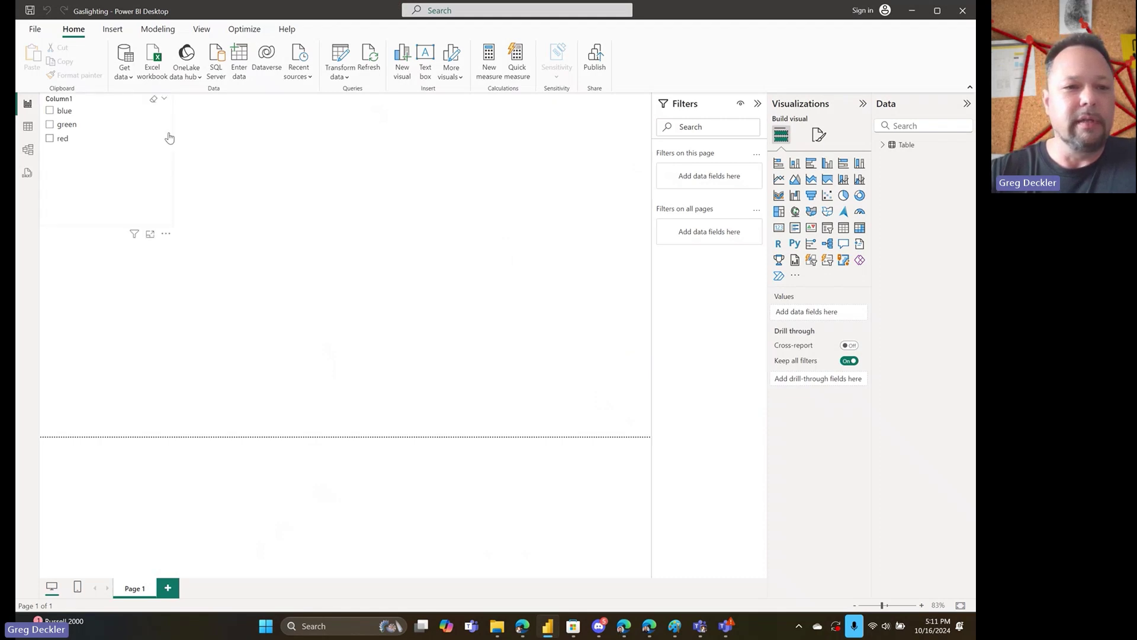
{"action": "mouse_move", "coordinate": [107, 160]}
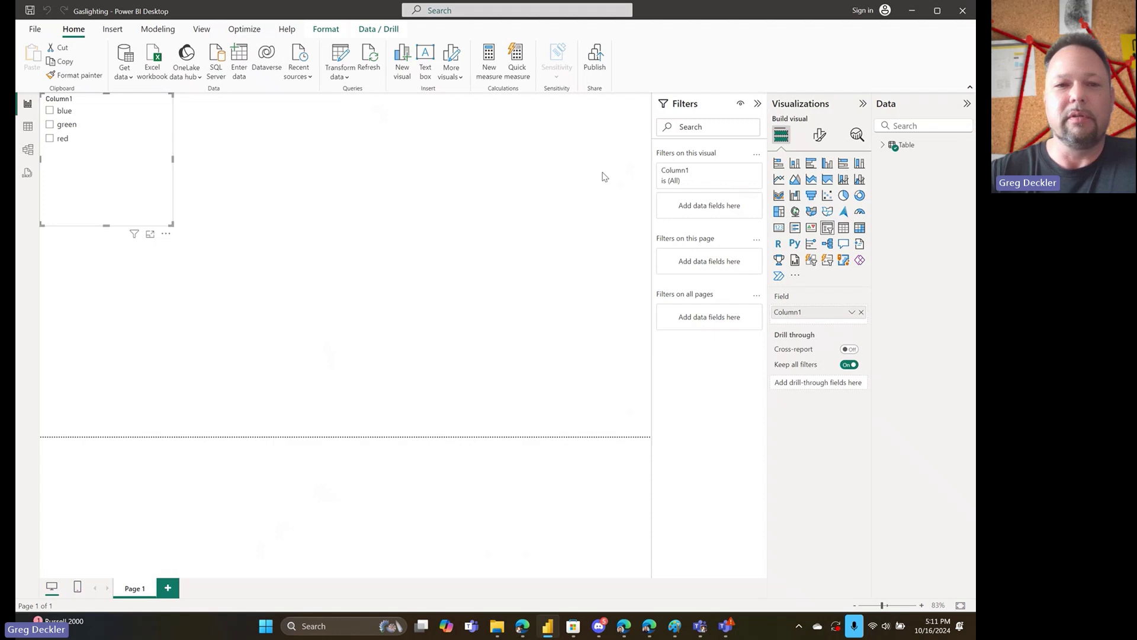
{"action": "mouse_move", "coordinate": [62, 139]}
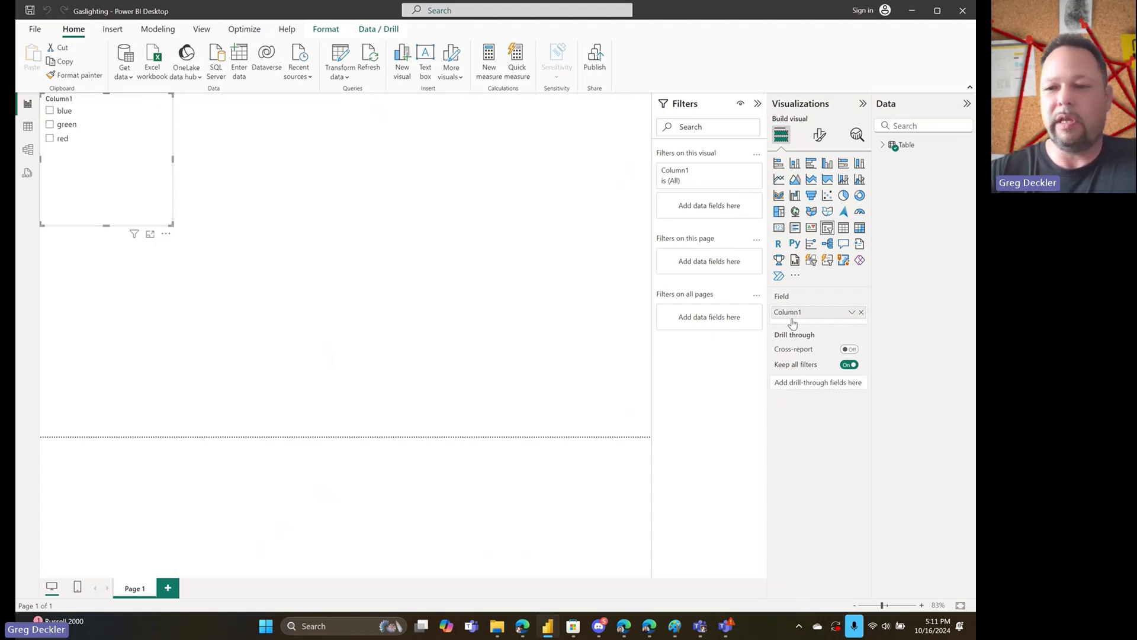
{"action": "left_click", "coordinate": [820, 135]}
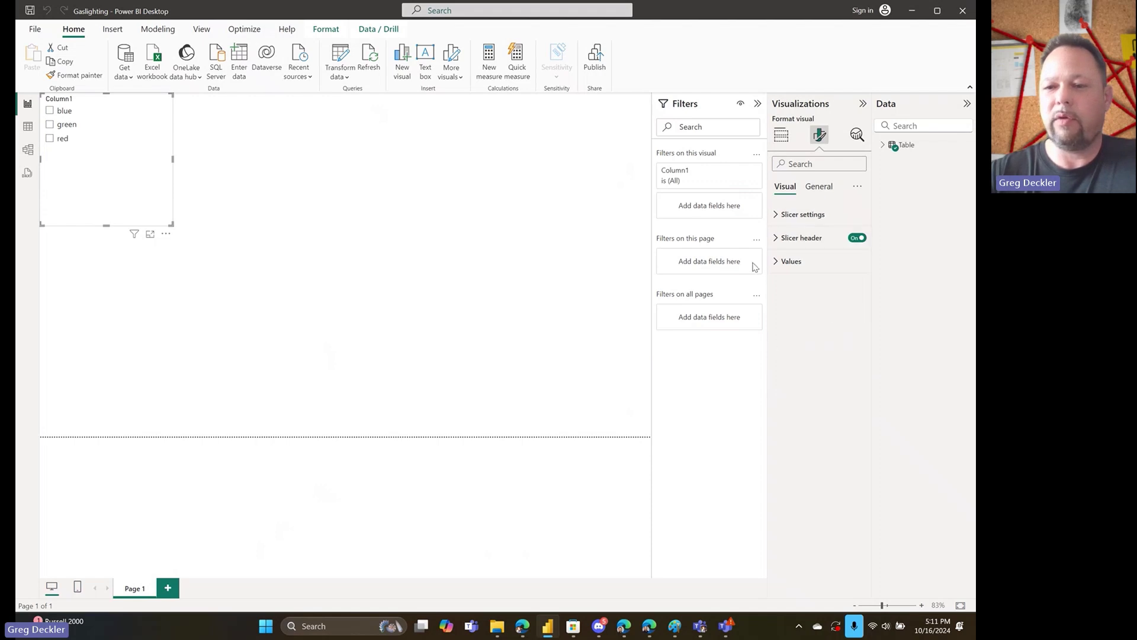
{"action": "left_click", "coordinate": [781, 134]}
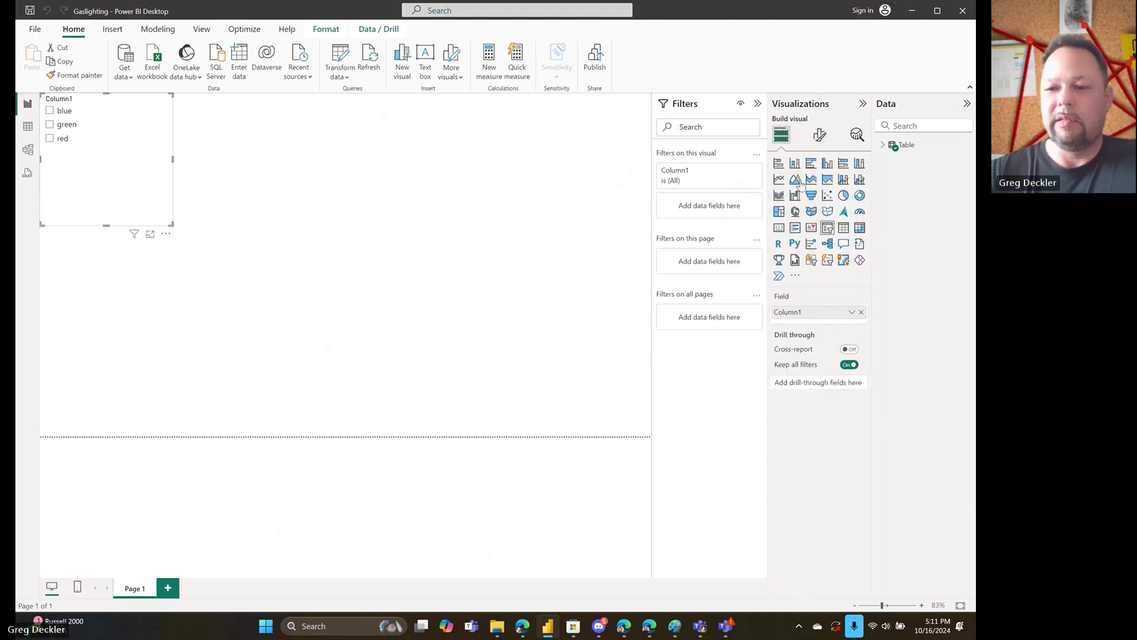
{"action": "left_click", "coordinate": [882, 145]}
{"action": "mouse_move", "coordinate": [48, 110]}
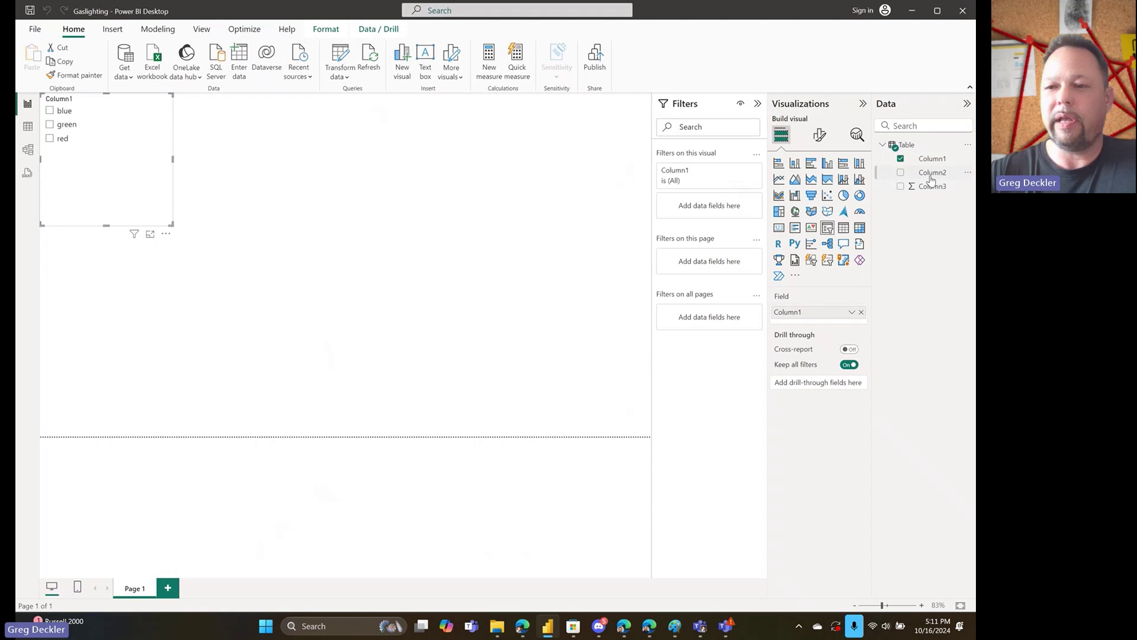
{"action": "mouse_move", "coordinate": [932, 172]}
{"action": "left_mouse_down"}
{"action": "mouse_move", "coordinate": [818, 335]}
{"action": "mouse_move", "coordinate": [822, 322]}
{"action": "left_mouse_up"}
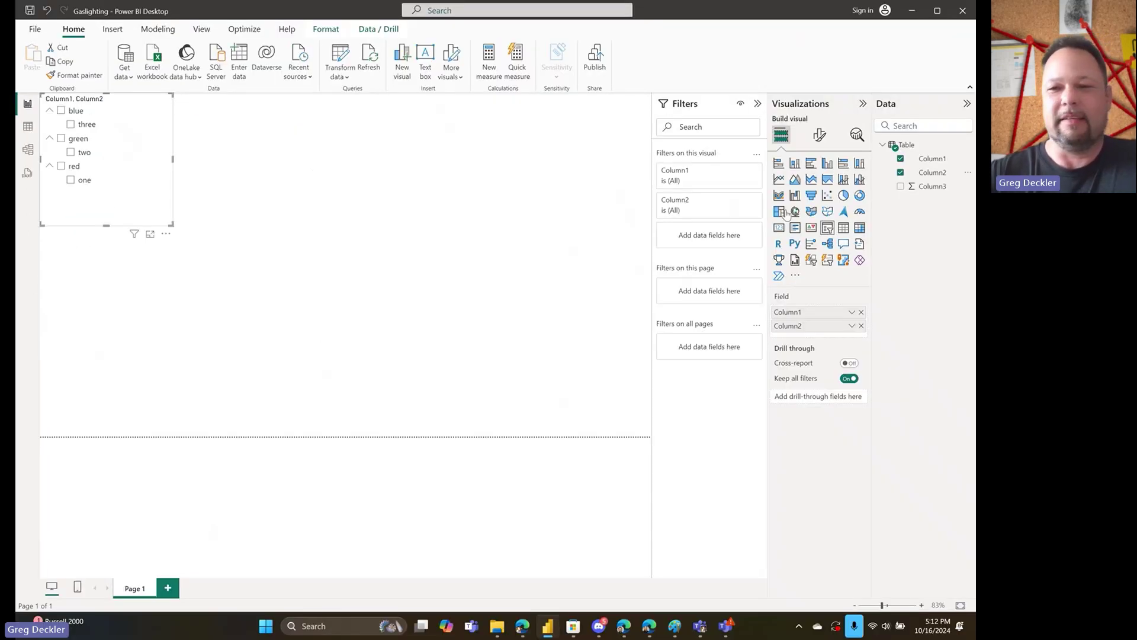
Inspect the slicer's Hierarchy settings: 15 indentation with chevron expand/collapse icons.
{"action": "left_click", "coordinate": [820, 135]}
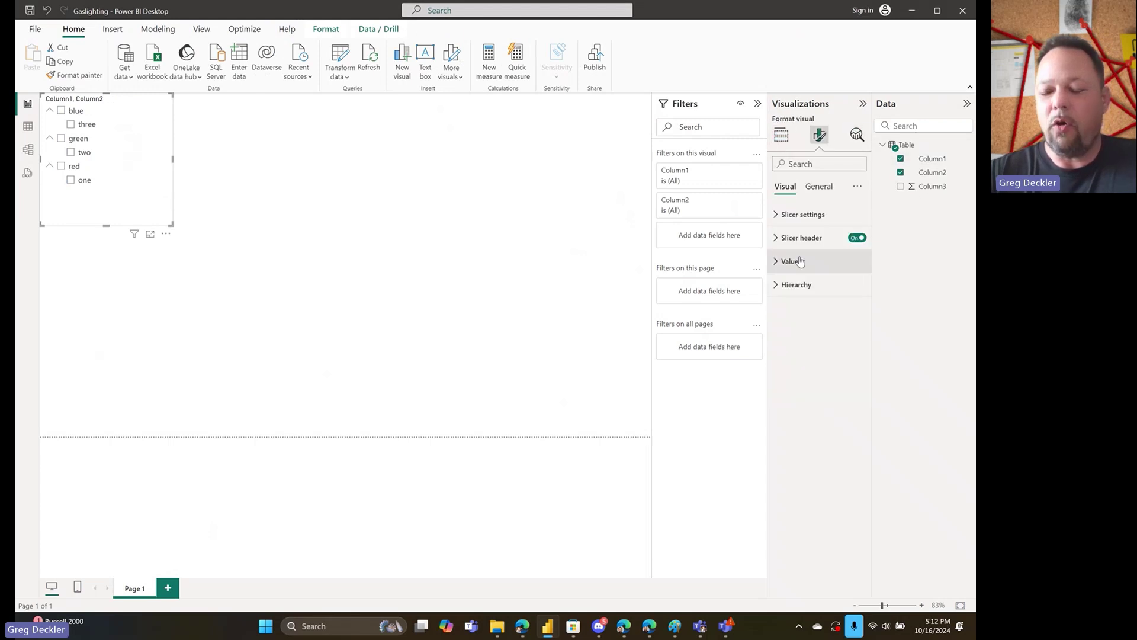
{"action": "left_click", "coordinate": [794, 285]}
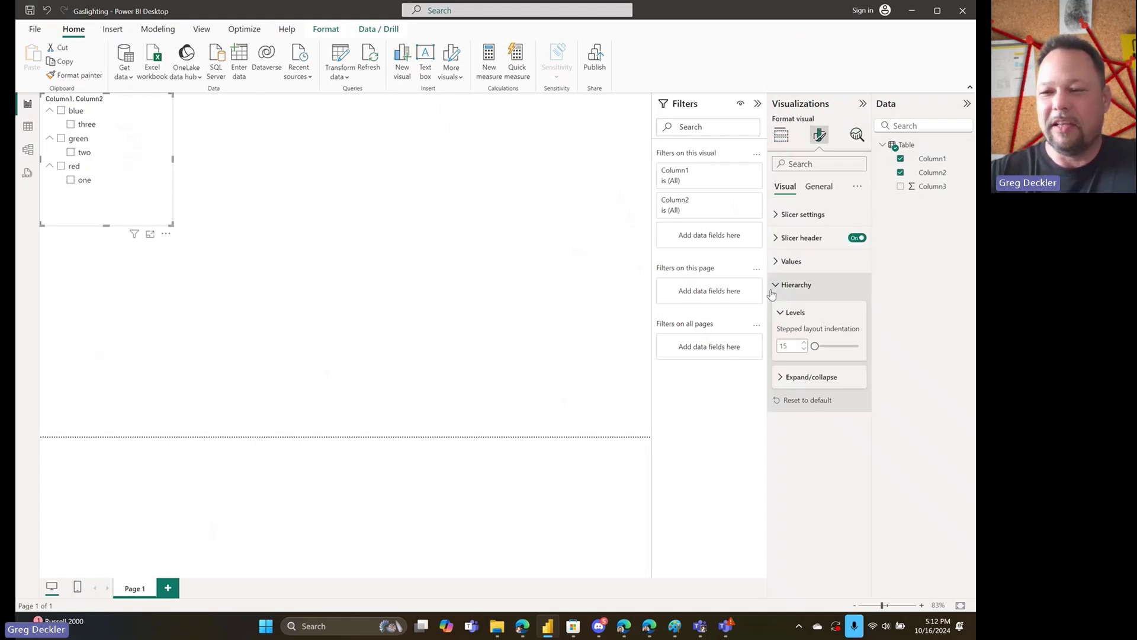
{"action": "left_click", "coordinate": [784, 379]}
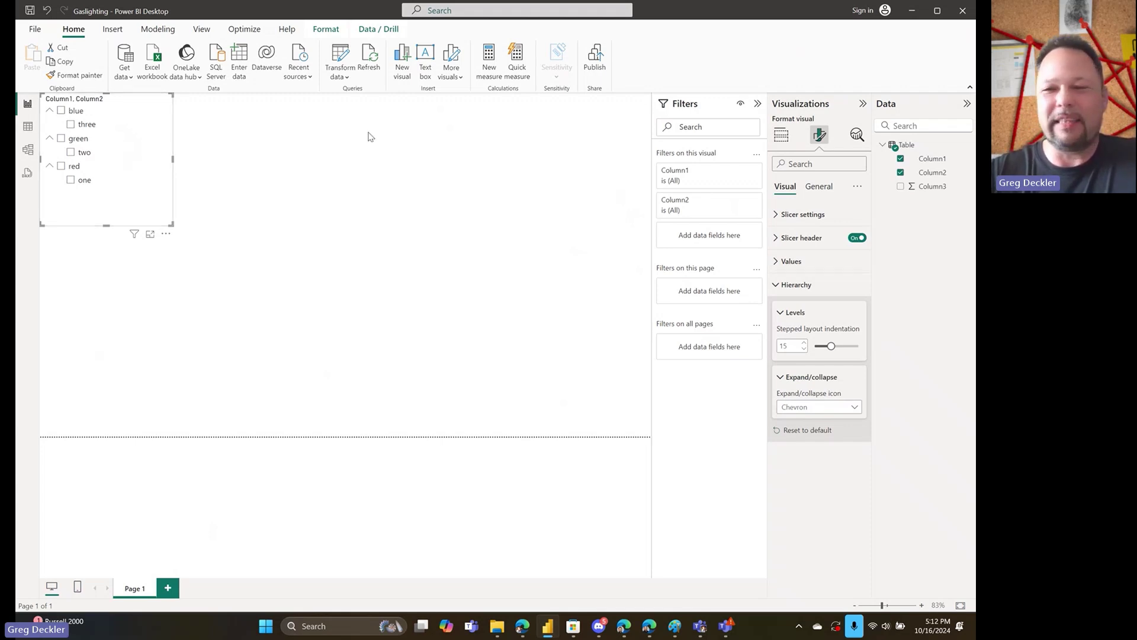
{"action": "left_click", "coordinate": [781, 135]}
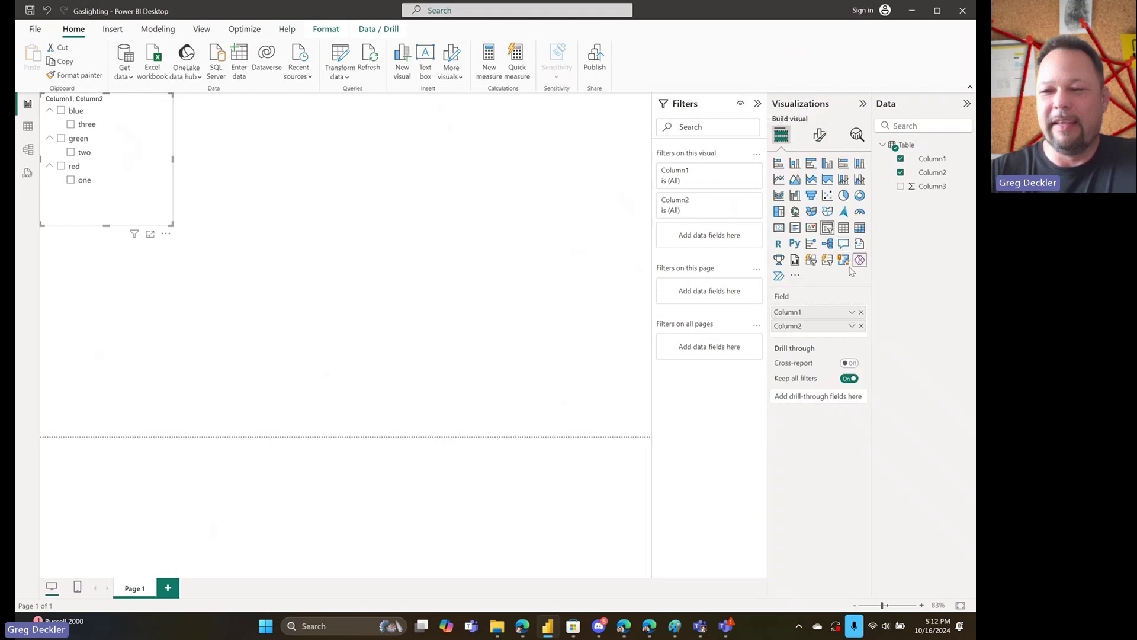
Convert the slicer to the new List slicer and stretch it taller, toggling the red item.
{"action": "left_click", "coordinate": [825, 262]}
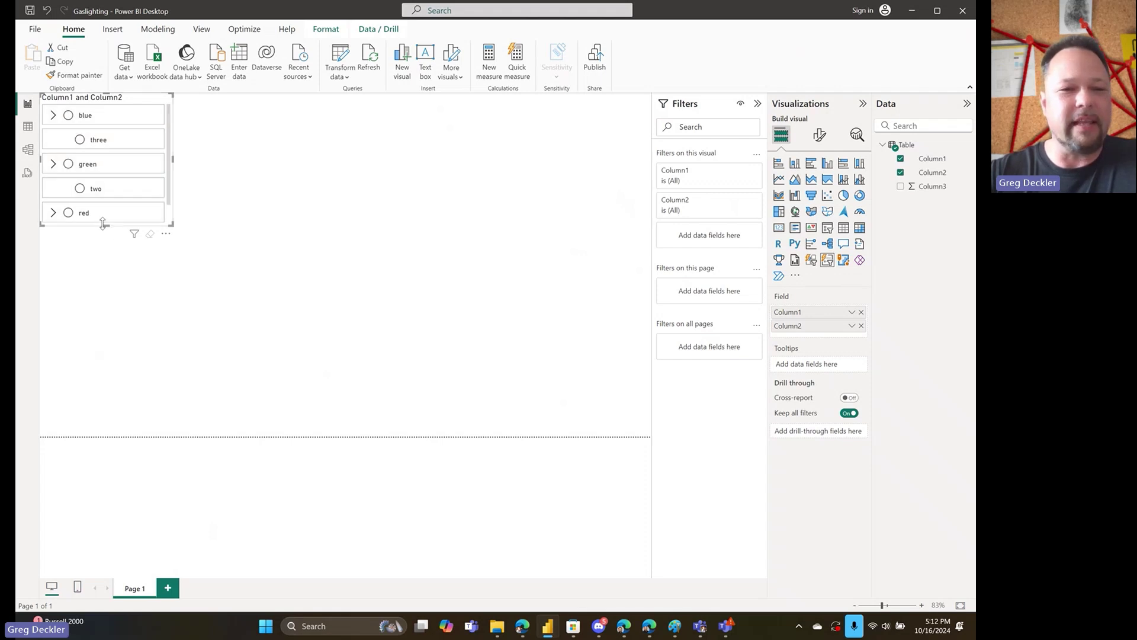
{"action": "left_click_drag", "start_coordinate": [103, 224], "coordinate": [105, 356]}
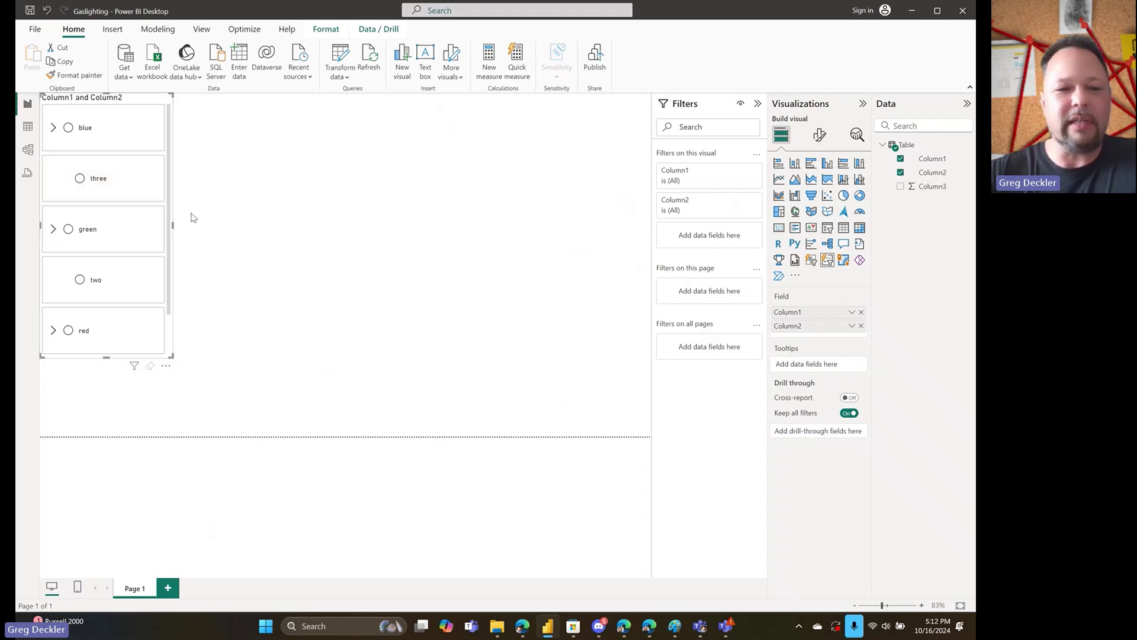
{"action": "left_click", "coordinate": [53, 331]}
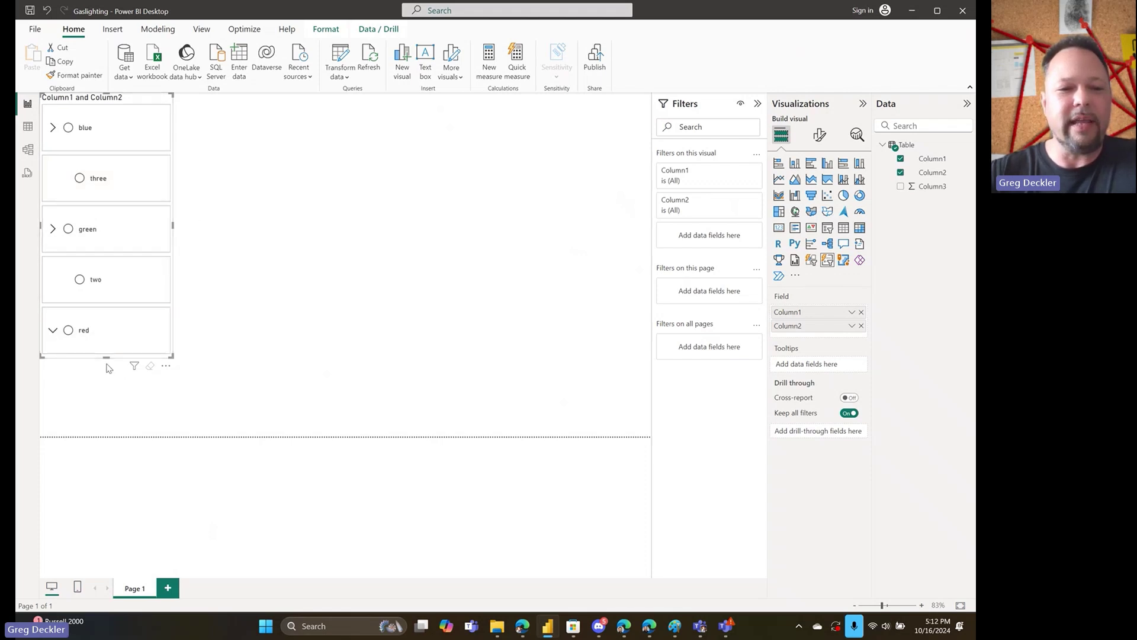
{"action": "left_click_drag", "start_coordinate": [106, 356], "coordinate": [106, 430]}
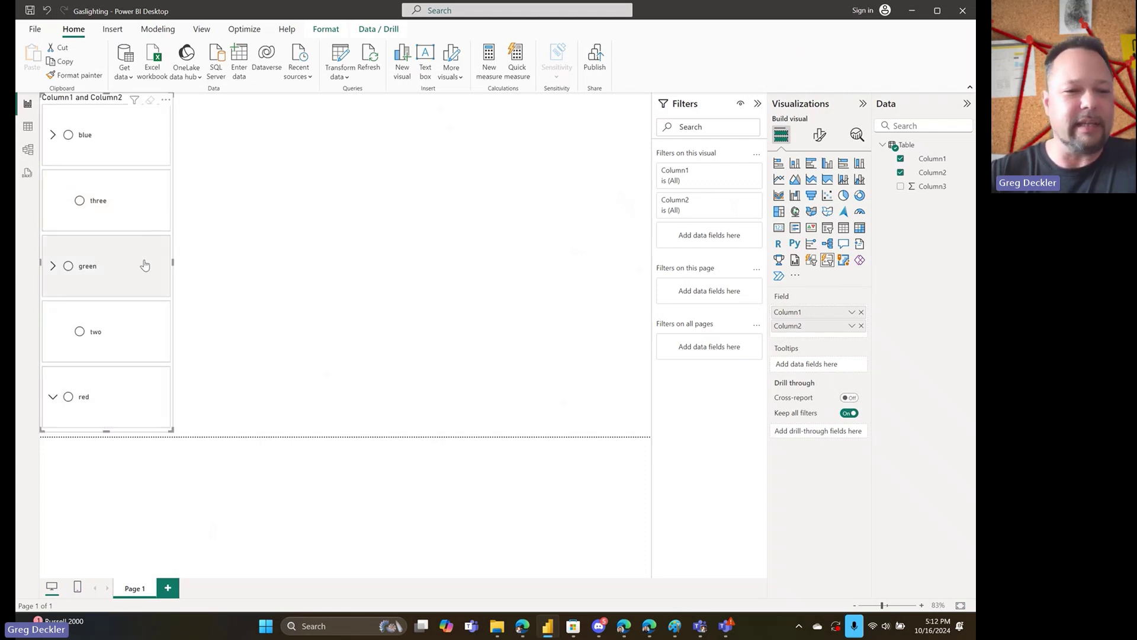
{"action": "left_click", "coordinate": [52, 398]}
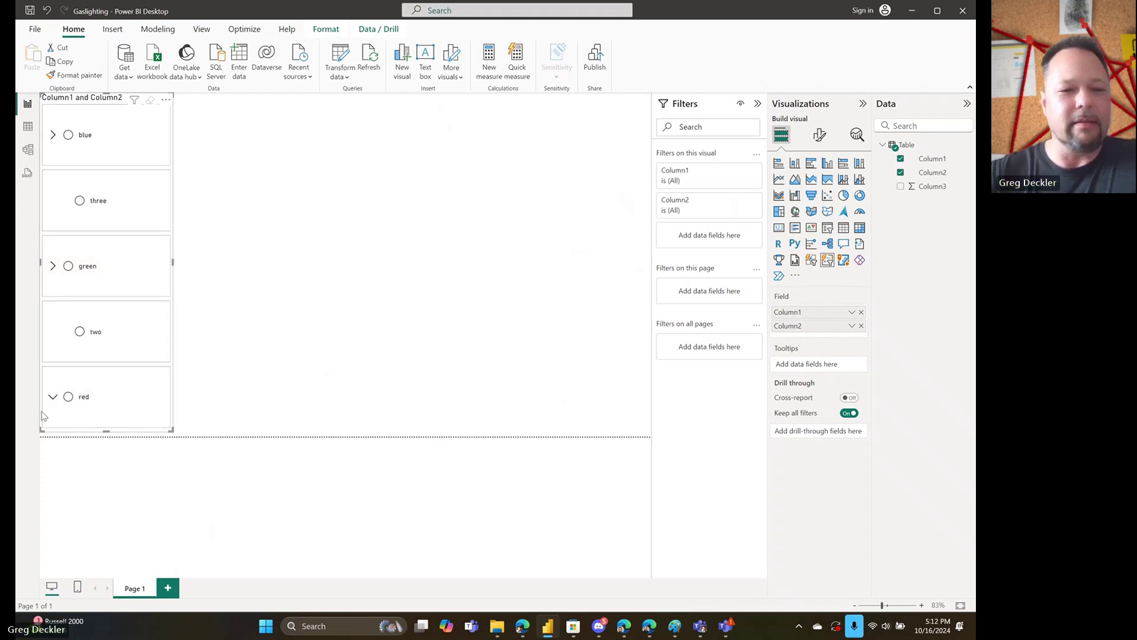
Bring up the Format visual options for the new List slicer.
{"action": "scroll", "coordinate": [154, 320], "scroll_direction": "down", "scroll_amount": 2}
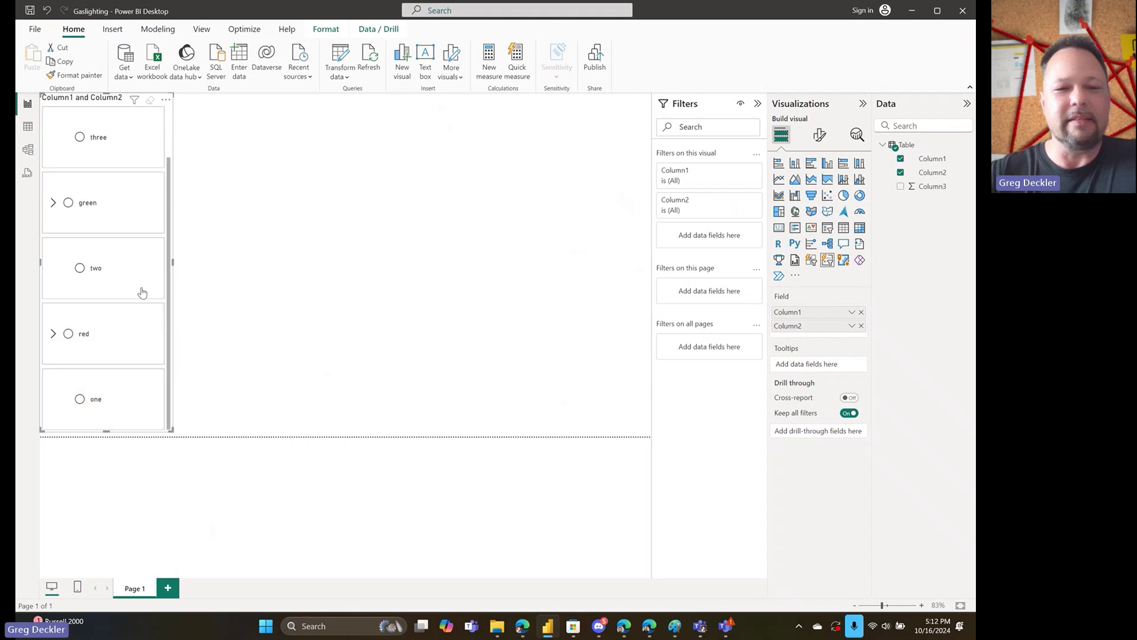
{"action": "scroll", "coordinate": [142, 287], "scroll_direction": "up", "scroll_amount": 2}
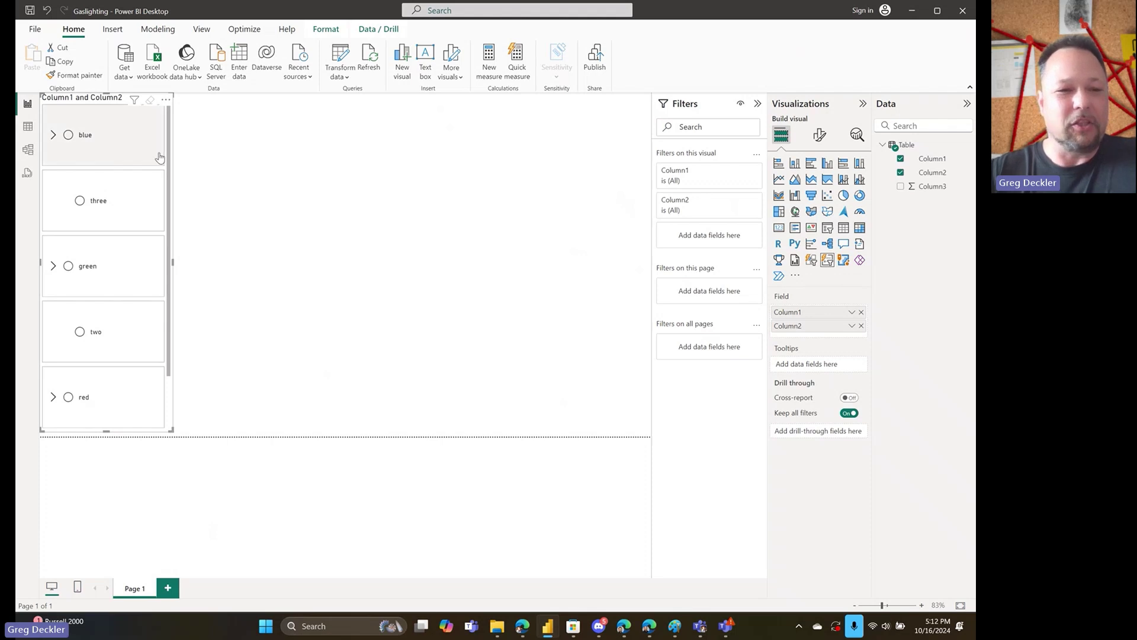
{"action": "scroll", "coordinate": [140, 167], "scroll_direction": "down", "scroll_amount": 1}
{"action": "scroll", "coordinate": [139, 167], "scroll_direction": "up", "scroll_amount": 1}
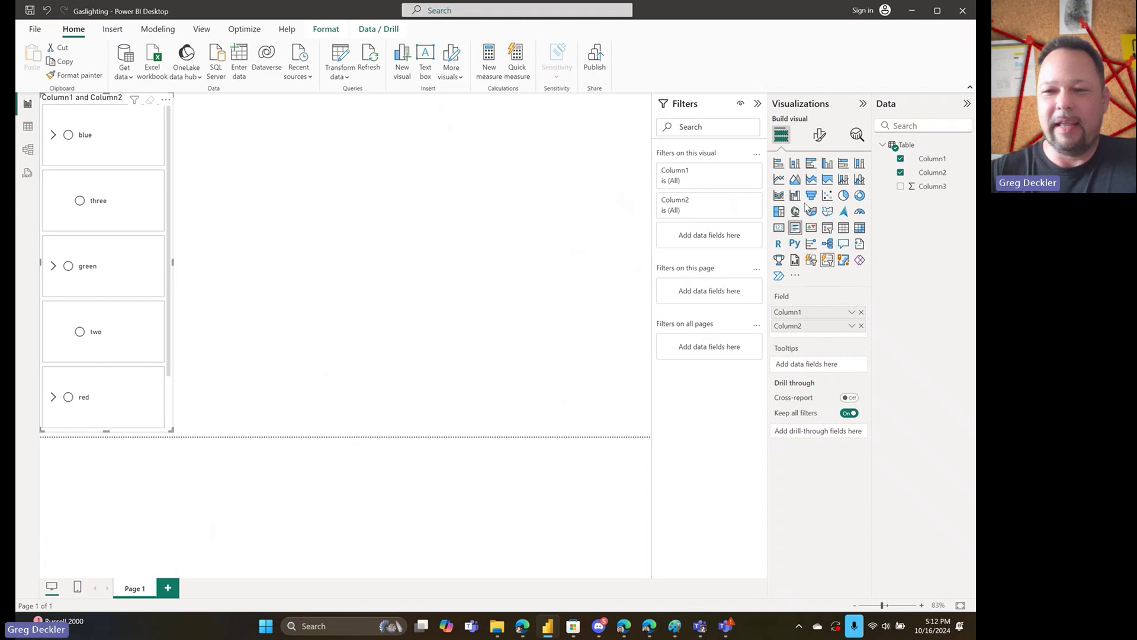
{"action": "left_click", "coordinate": [820, 135]}
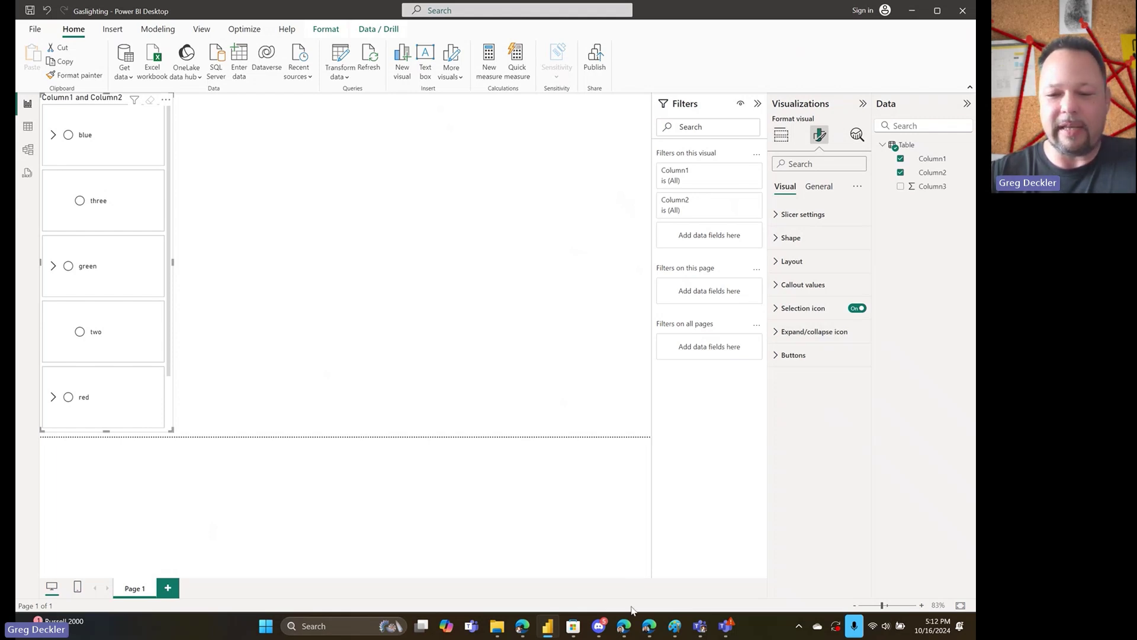
Bring the Edge blog page with the highlighted List Slicer section back into view.
{"action": "left_click", "coordinate": [623, 625]}
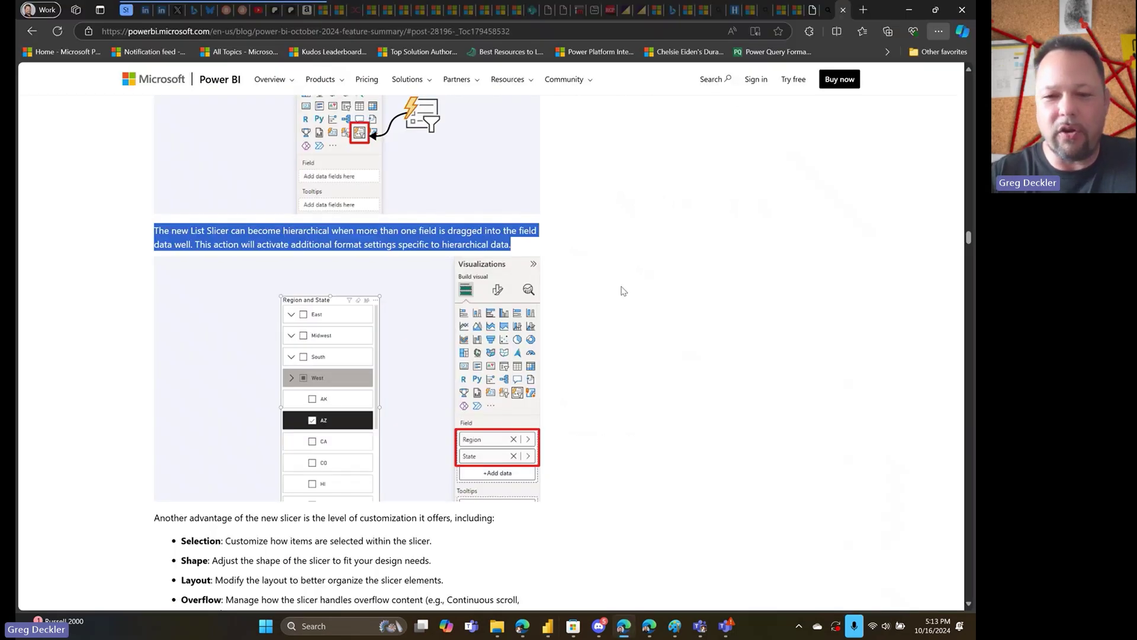